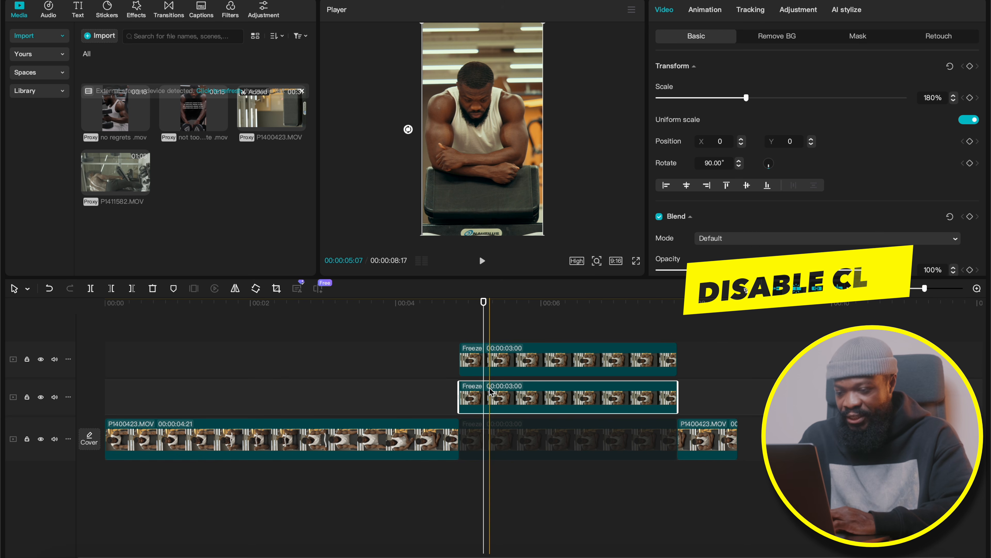
- Disable the freeze-frame clip on the middle track and add a Pen mask to the freeze-frame clip on the top track
key(v)
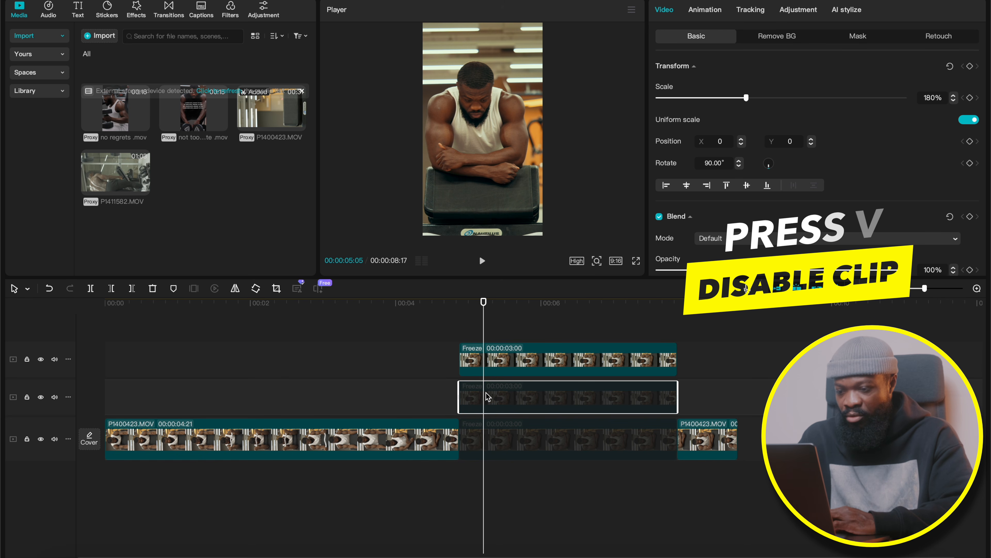
click(491, 351)
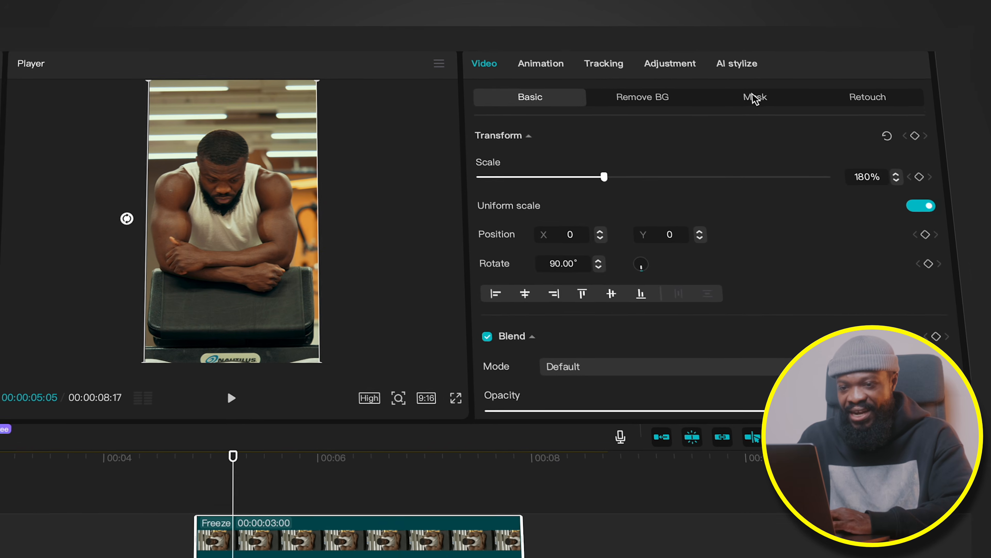
click(857, 36)
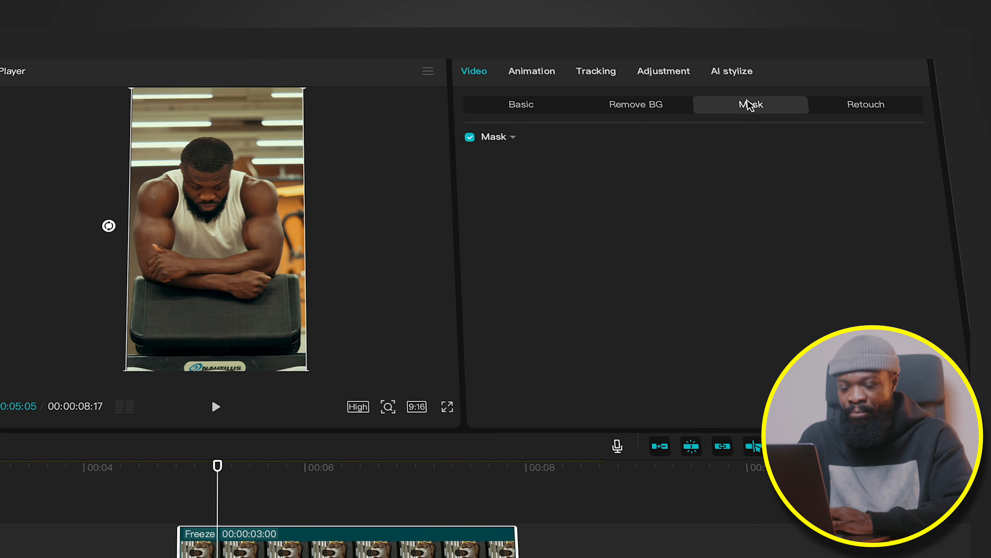
click(524, 150)
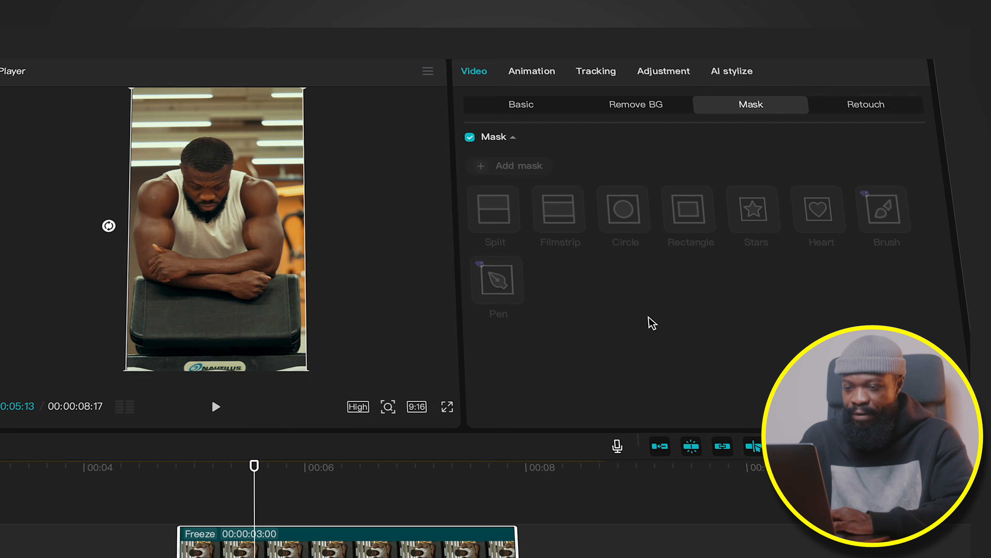
click(484, 167)
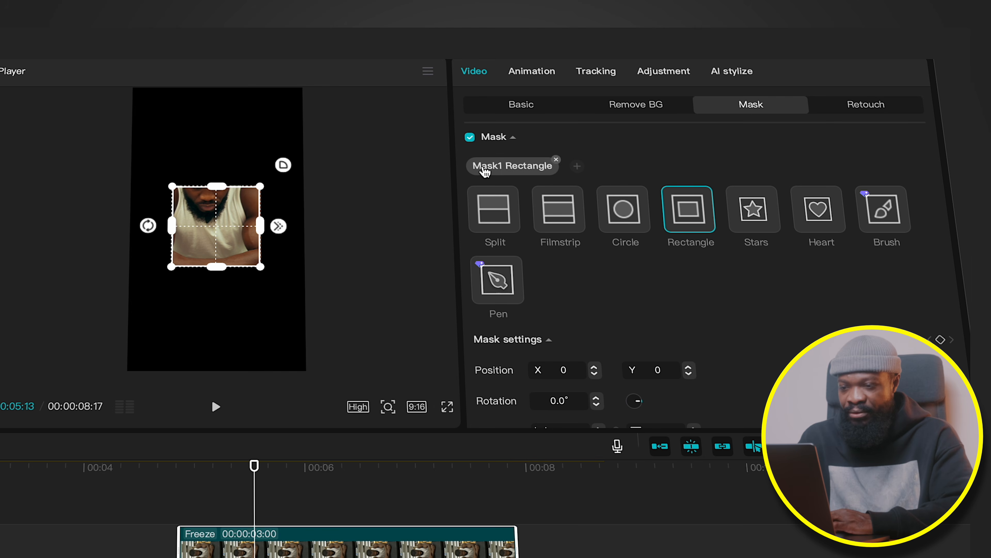
click(498, 290)
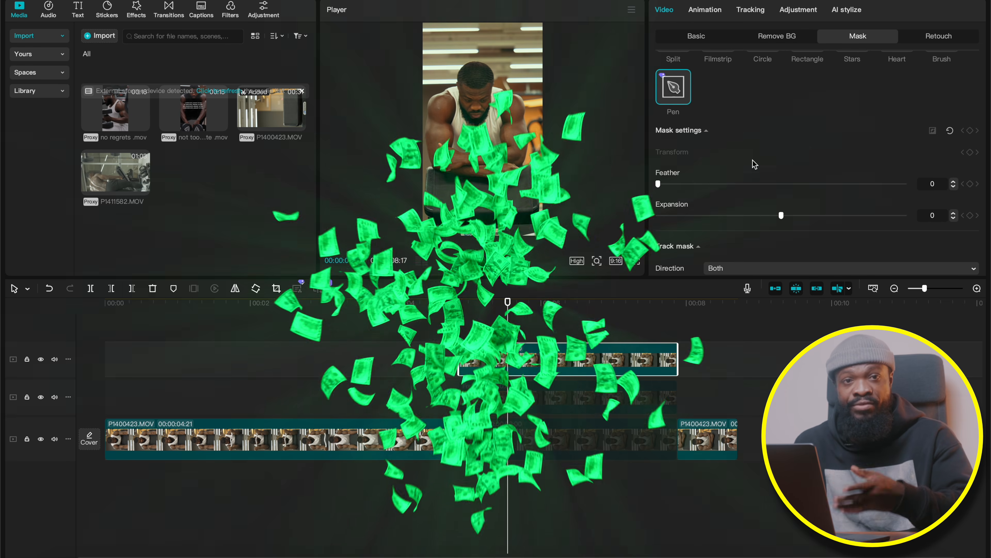
- Enlarge the preview, remove the undrawn pen mask from the top freeze-frame clip, and zoom in on the man's shoulders and arms
scroll(755, 164, up, 1)
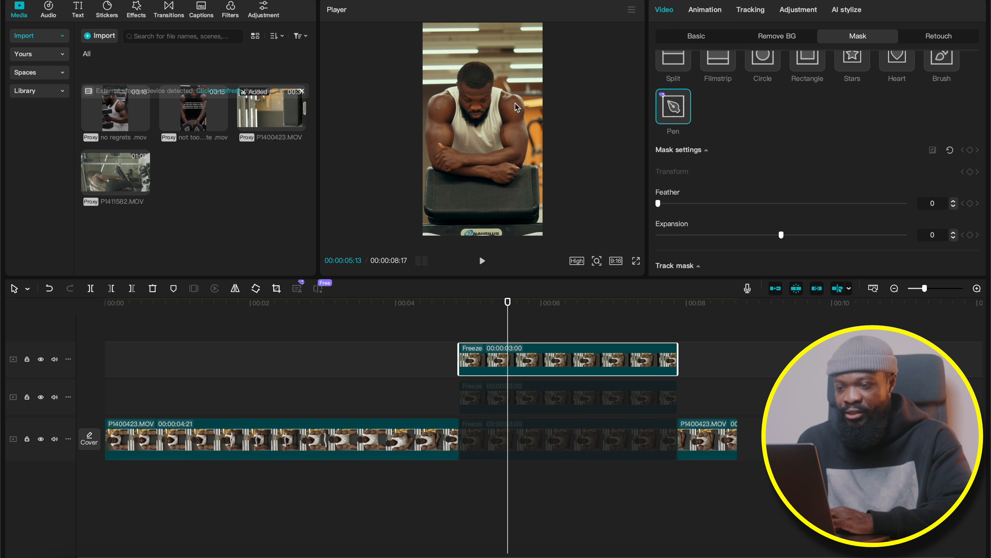
drag(566, 279, 570, 358)
click(597, 342)
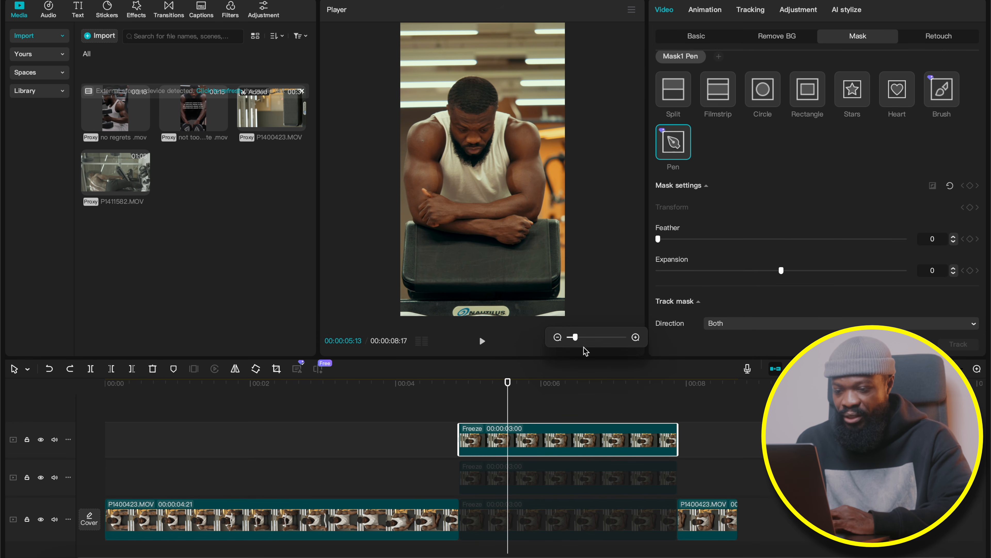
drag(571, 338, 590, 339)
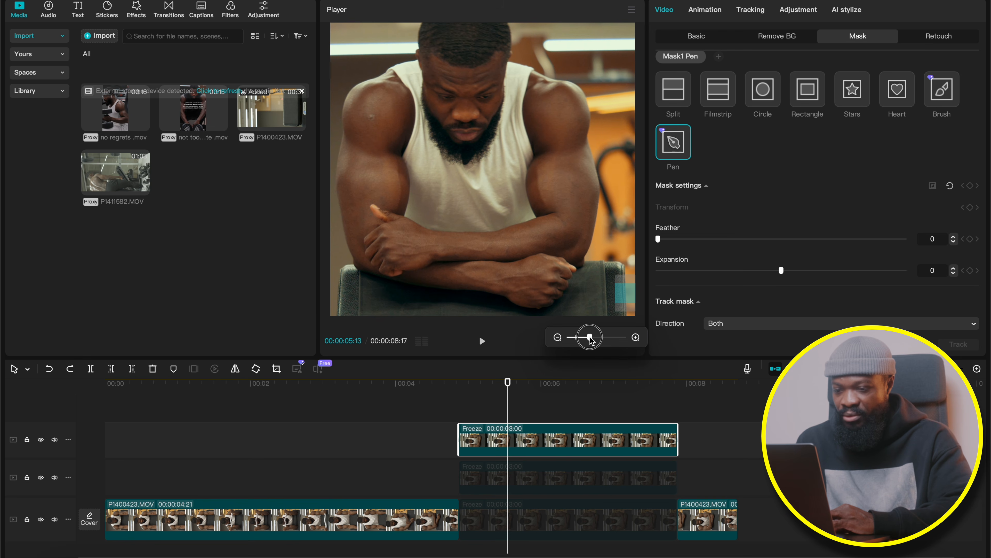
scroll(704, 80, up, 2)
click(704, 80)
click(597, 342)
drag(595, 338, 598, 338)
drag(623, 289, 621, 289)
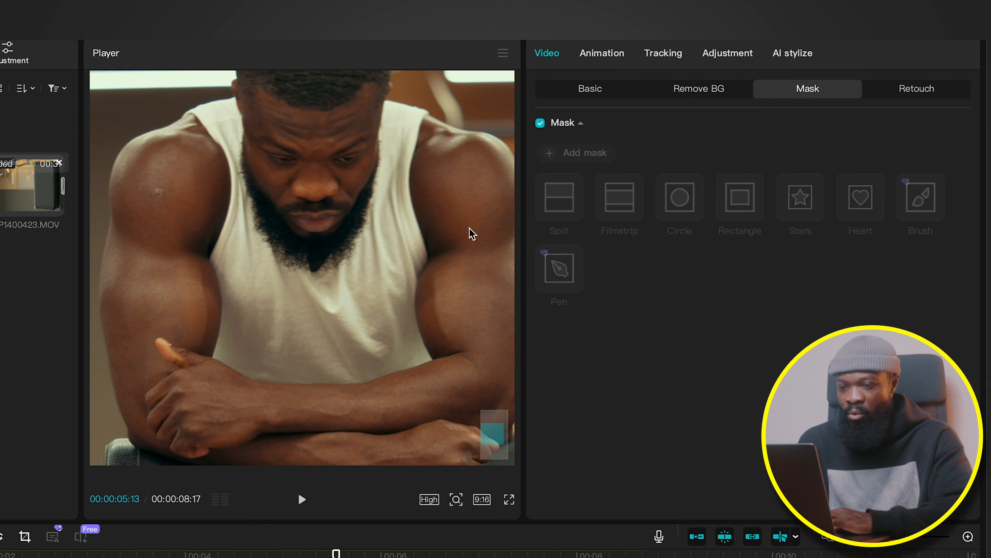
- Add a Pen mask to the top freeze-frame clip and trace a closed curved outline around the man's right shoulder
click(587, 132)
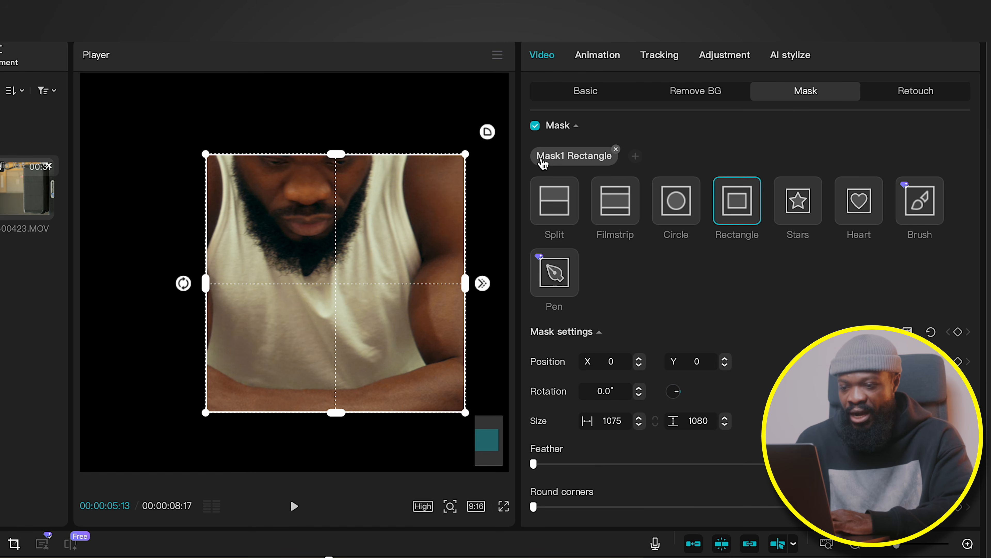
click(554, 272)
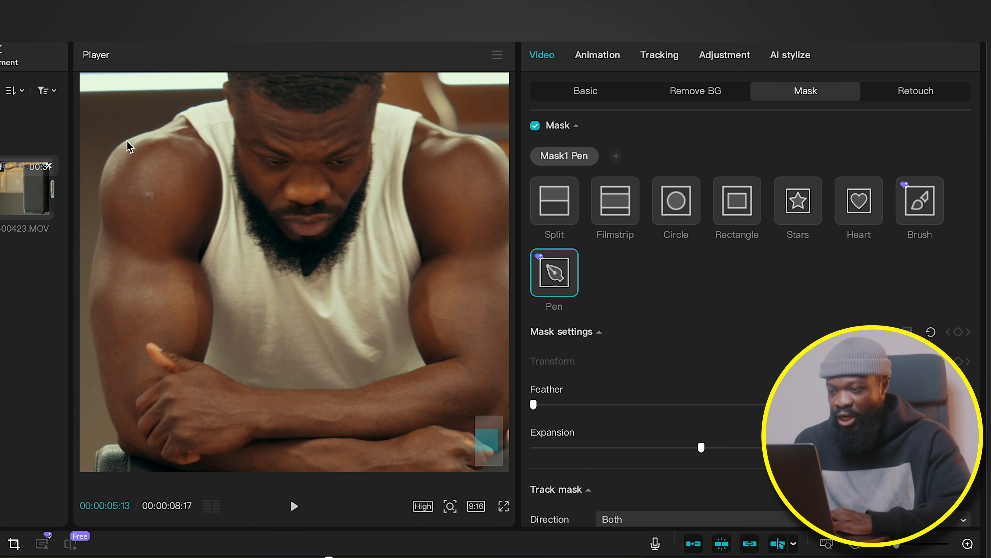
drag(126, 141, 137, 138)
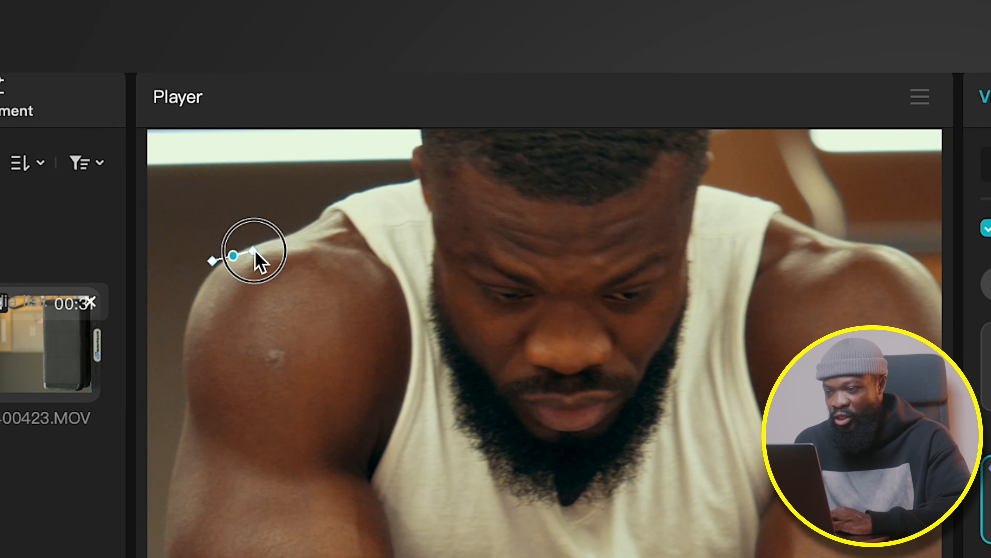
drag(255, 253, 365, 295)
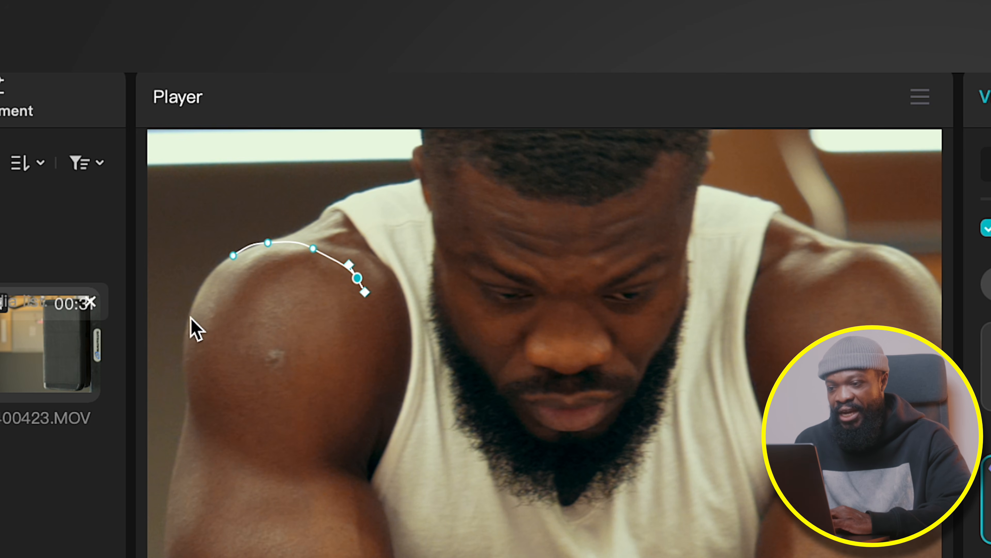
drag(371, 326, 372, 341)
drag(370, 379, 368, 396)
drag(357, 438, 349, 451)
drag(328, 465, 251, 457)
drag(214, 434, 197, 419)
drag(183, 384, 180, 363)
drag(189, 298, 198, 284)
click(230, 252)
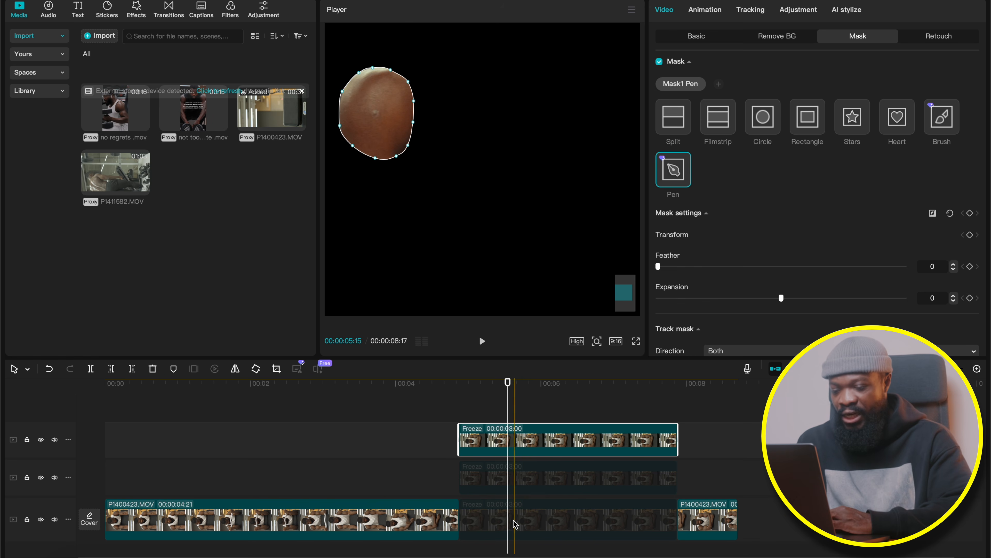
- Re-enable the freeze-frame clip on the main track beneath the masked clip
click(511, 529)
key(v)
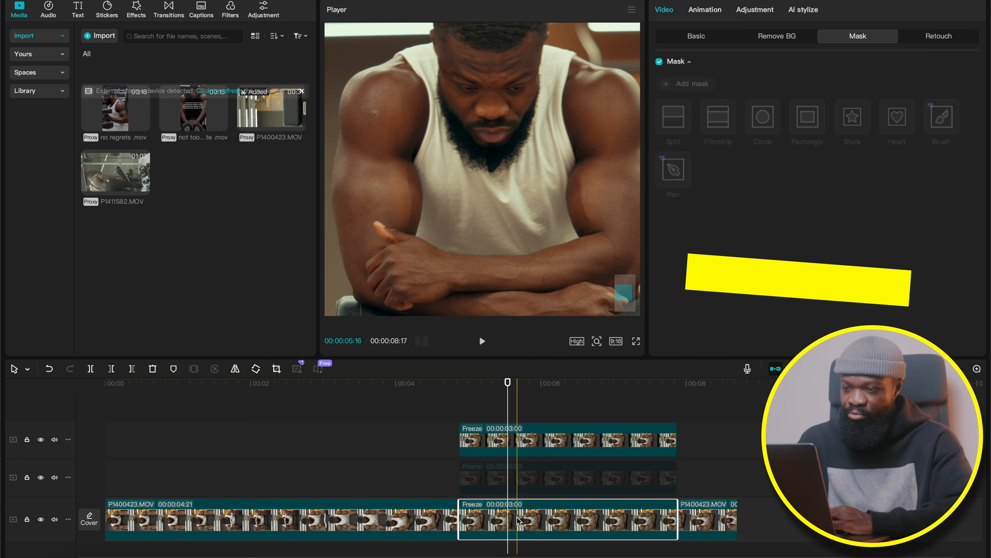
- Turn the masked shoulder on the top clip red by lowering the upper endpoints of its Green and Blue curves to the bottom
click(504, 445)
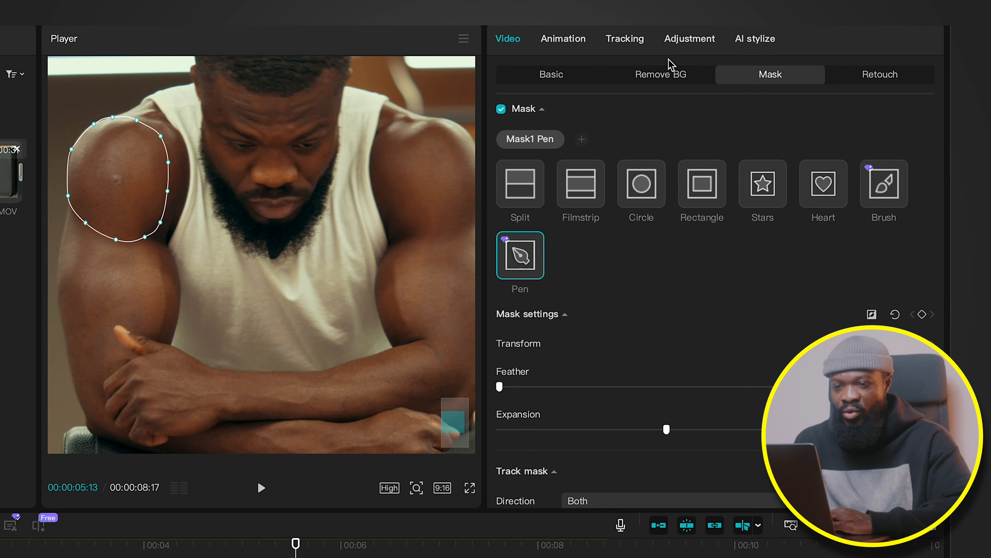
click(795, 11)
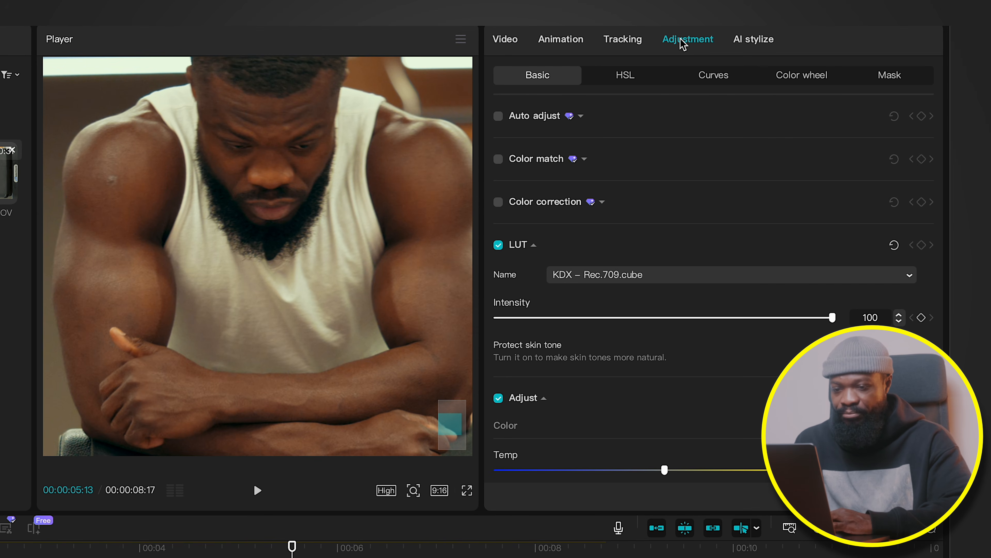
click(710, 78)
scroll(741, 278, down, 15)
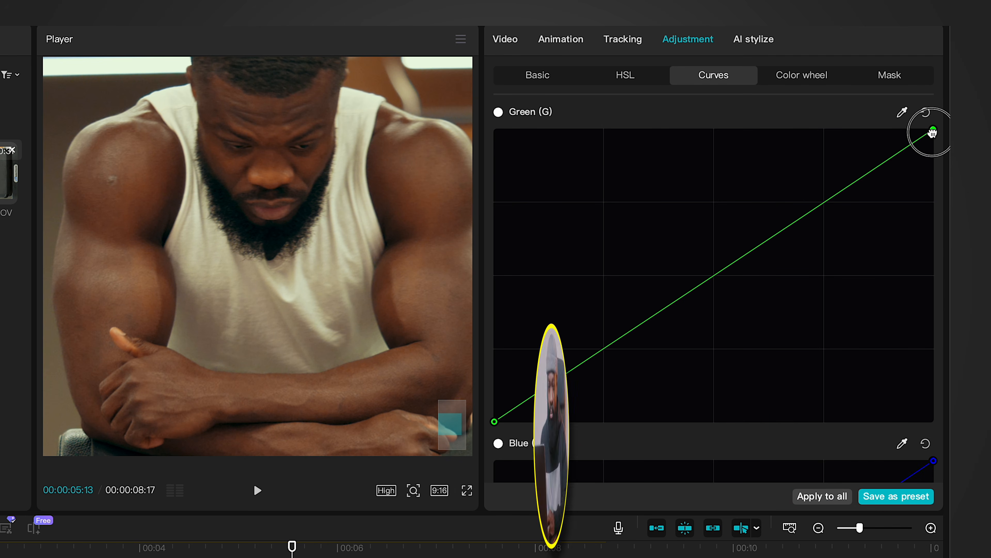
drag(933, 129, 932, 425)
scroll(872, 399, down, 2)
scroll(871, 398, down, 5)
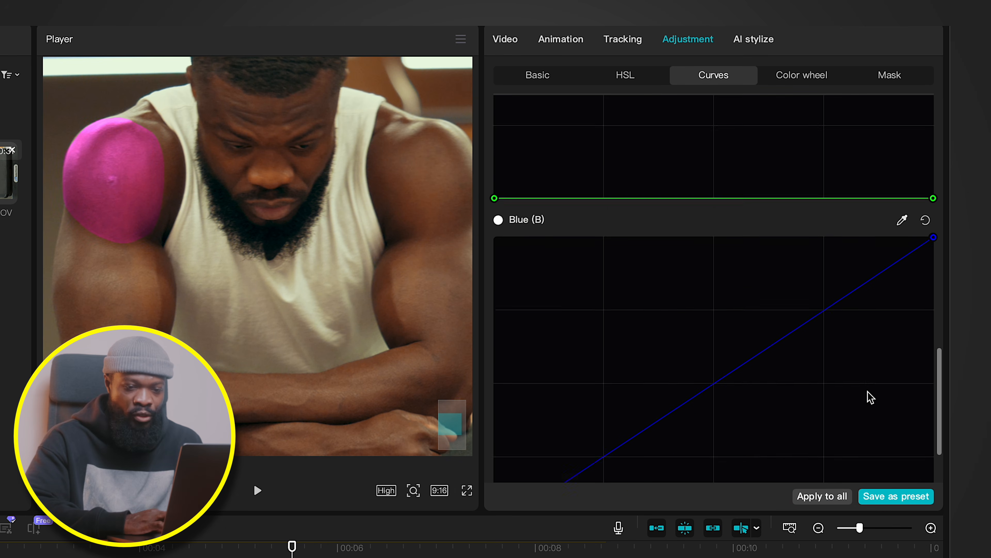
drag(934, 154, 945, 443)
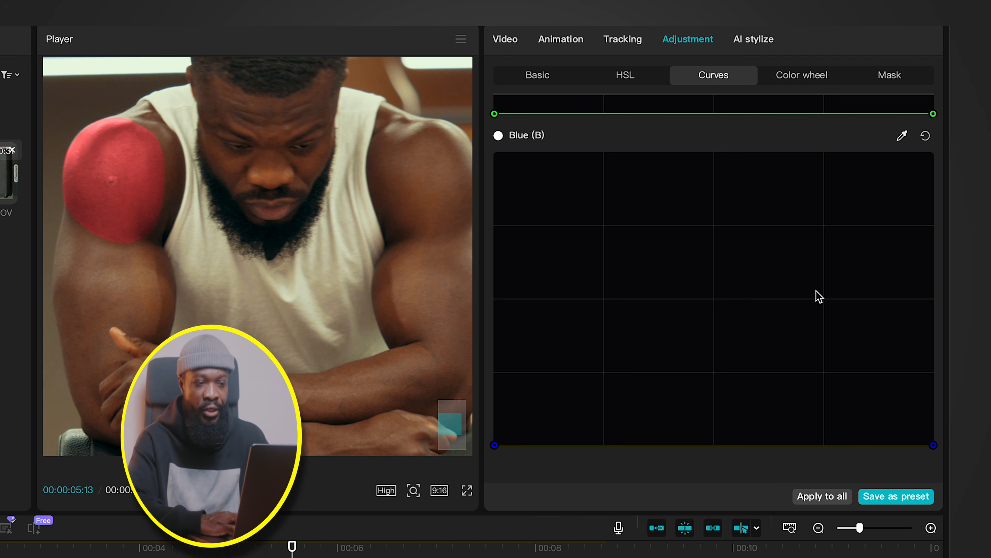
- Set the masked shoulder clip's Saturation to 35 in the basic colour adjustments
click(542, 75)
scroll(642, 336, down, 5)
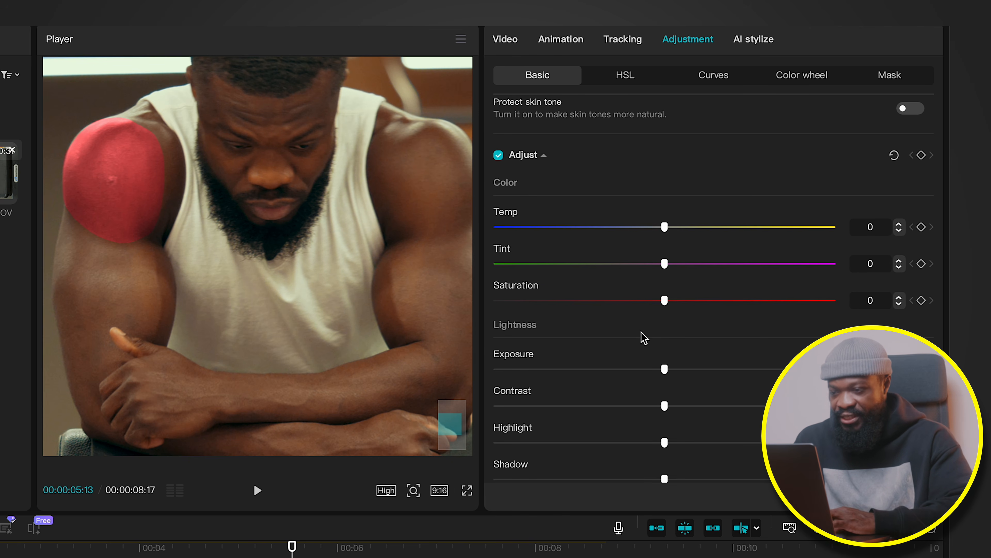
drag(664, 301, 783, 303)
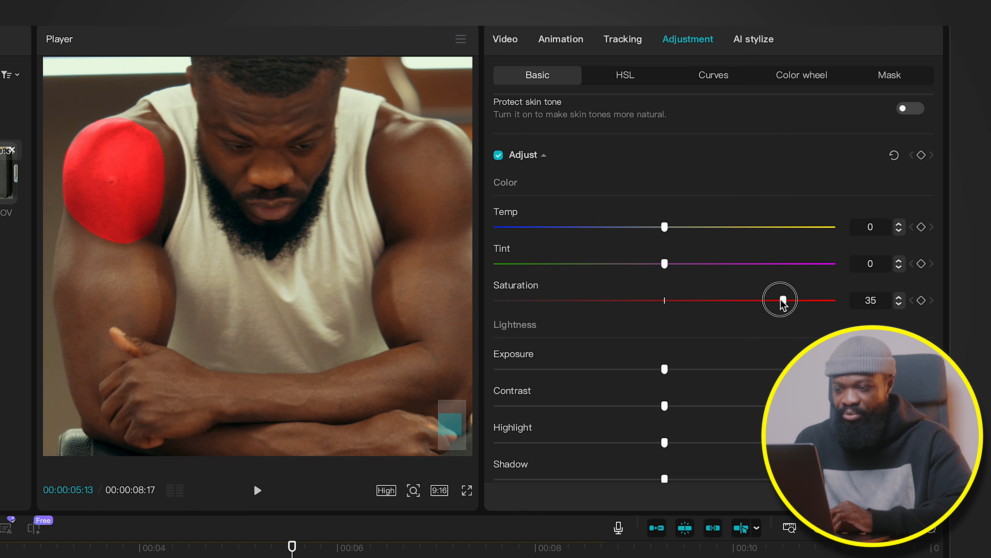
- Soften the shoulder mask with Feather 80 and Expansion -2, and fine-tune its outline points around the muscle
click(505, 40)
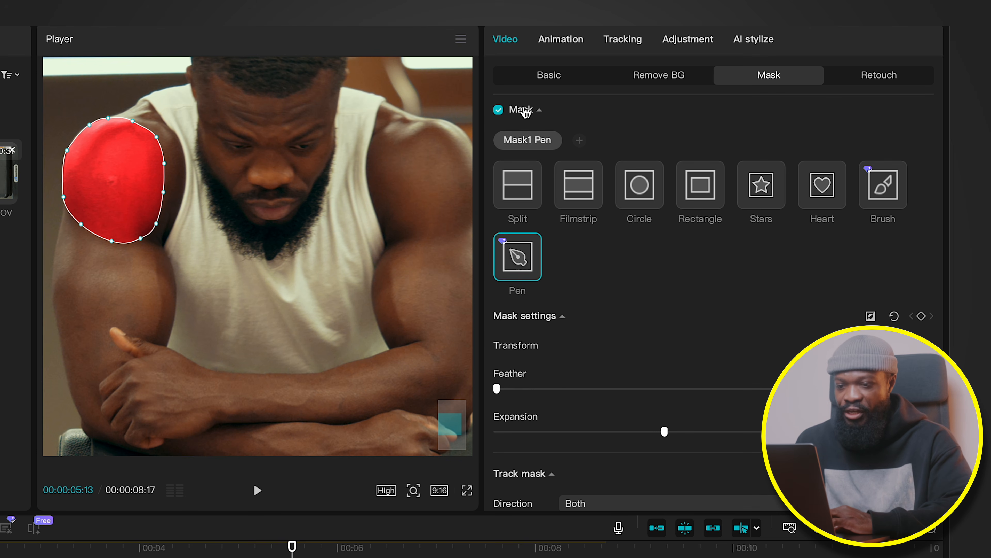
scroll(527, 395, down, 1)
drag(497, 372, 744, 372)
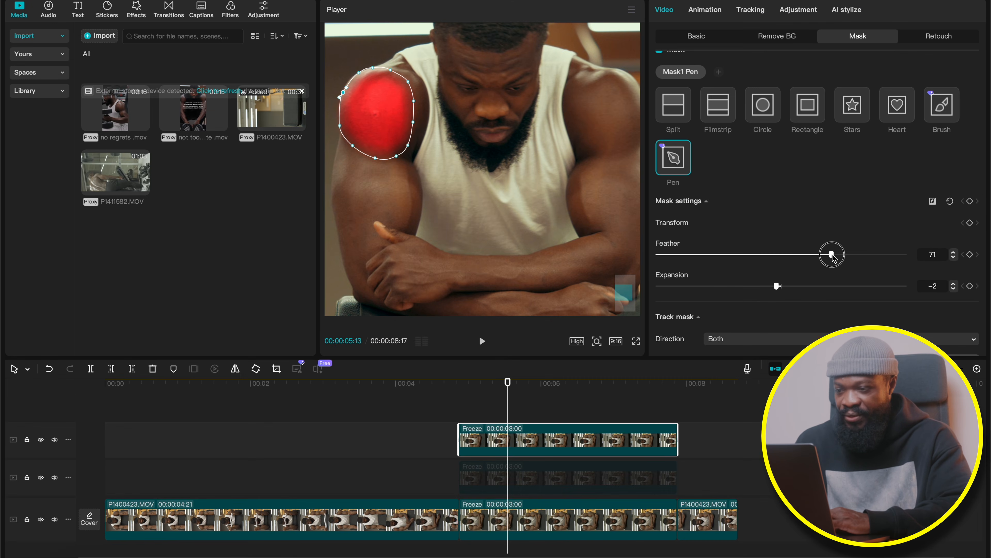
drag(826, 254, 854, 253)
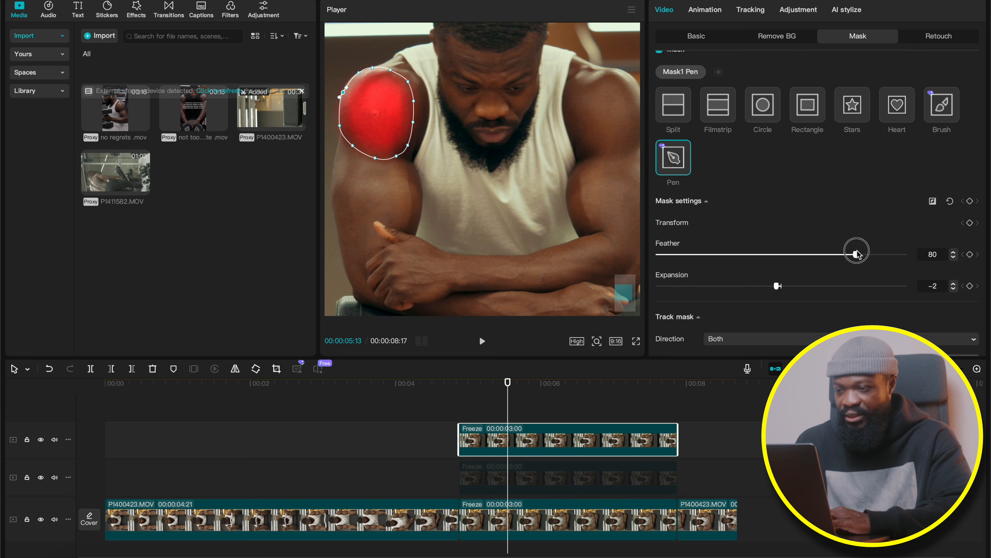
drag(858, 251, 856, 253)
drag(408, 145, 409, 146)
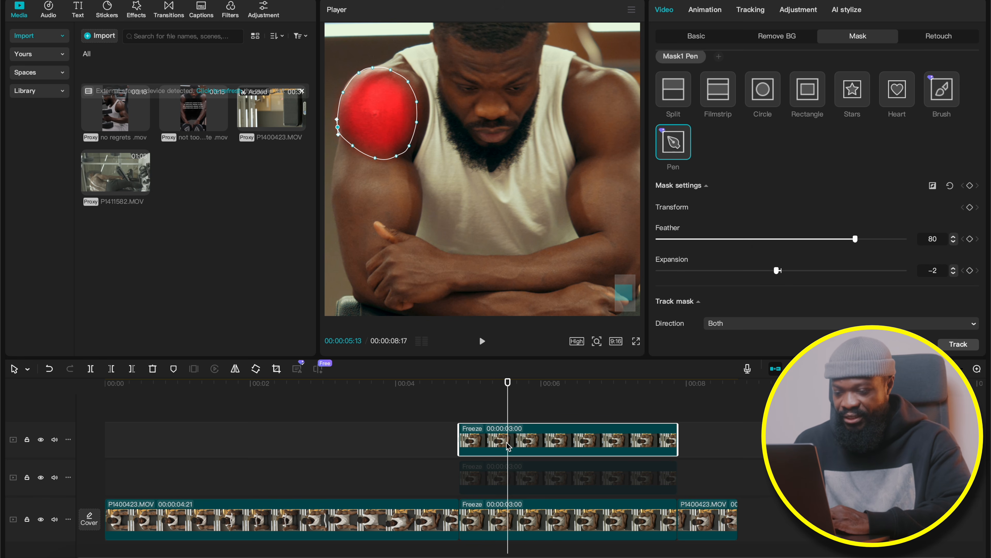
- Re-enable the freeze-frame clip on the middle track and select it with the man's other shoulder in view
click(508, 477)
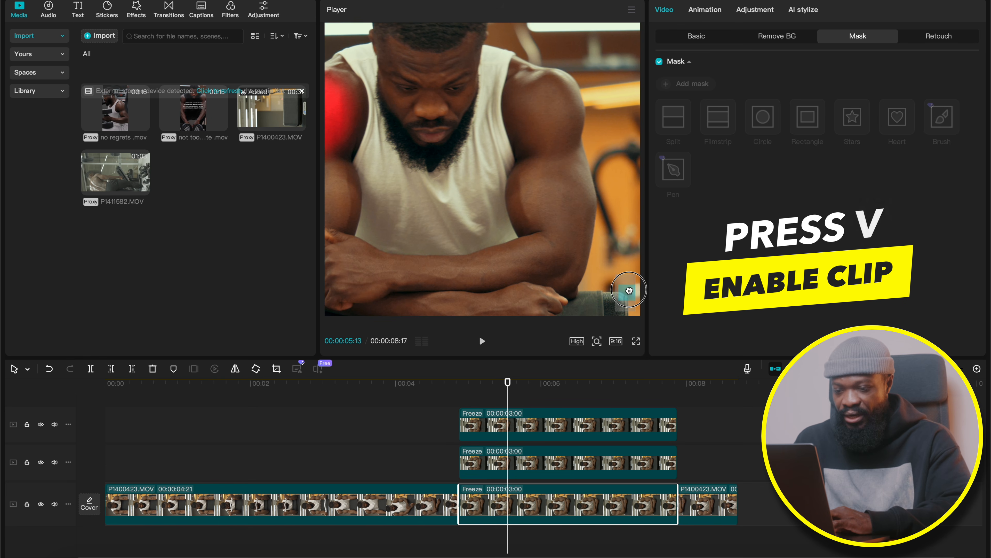
drag(628, 290, 628, 289)
click(511, 463)
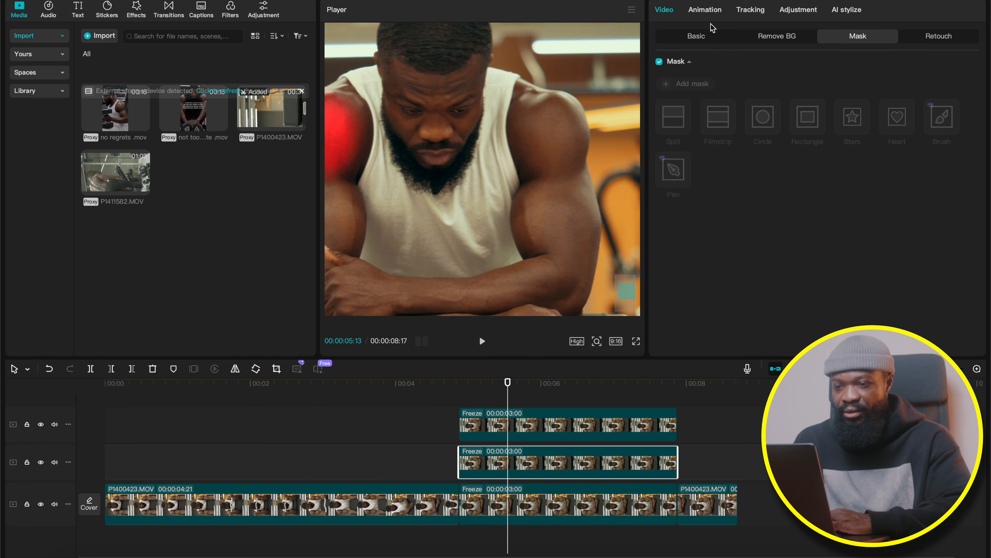
- Add a Pen mask to the middle freeze-frame clip and trace a closed outline around the man's left shoulder
click(668, 85)
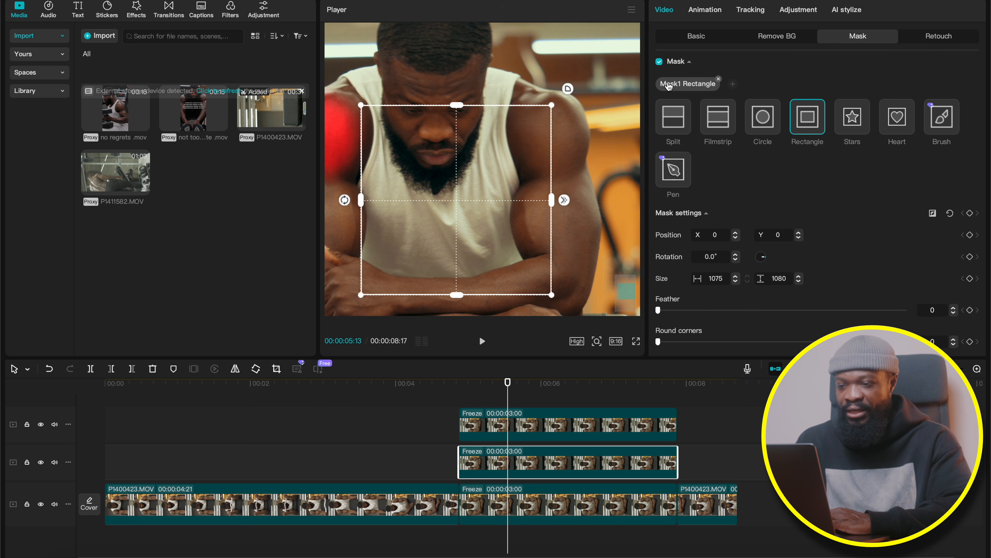
click(675, 175)
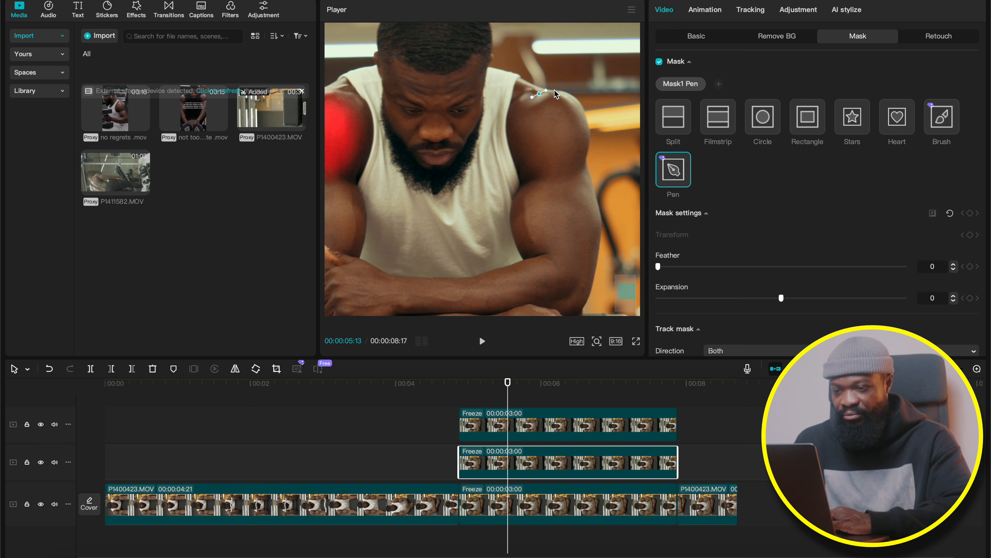
click(587, 154)
click(578, 174)
click(558, 180)
click(534, 177)
click(524, 152)
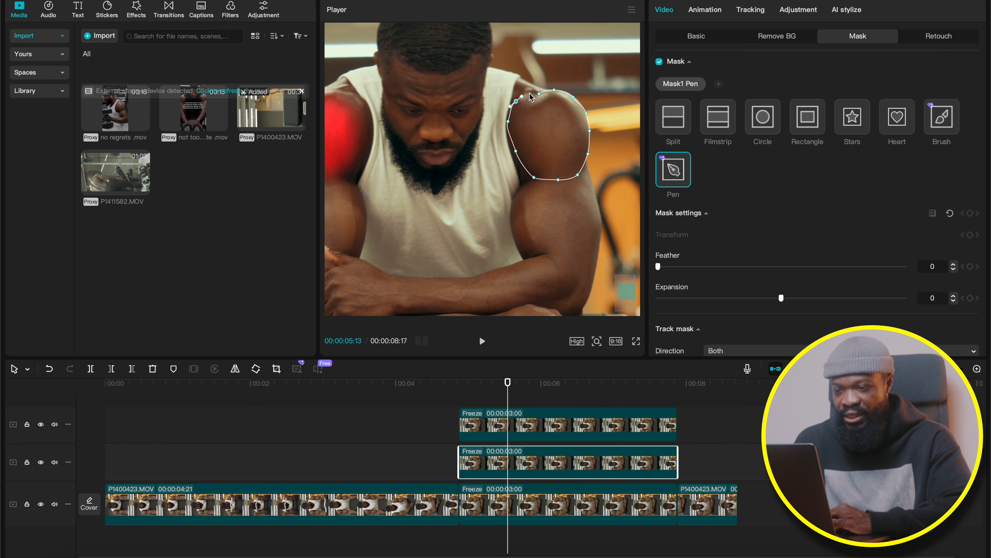
click(538, 94)
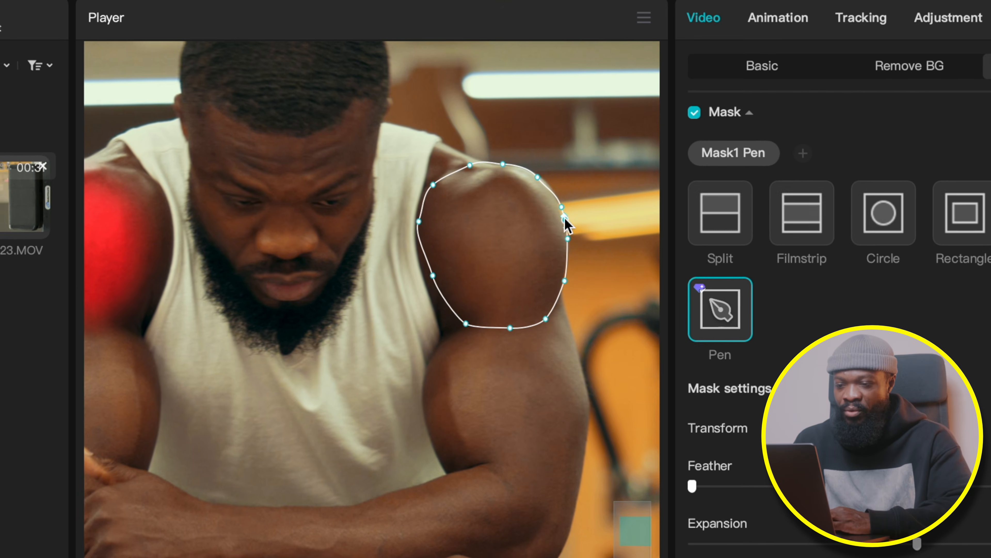
- Delete surplus anchor points from the Pen mask outline along the outer edge of the man's left shoulder
click(564, 217)
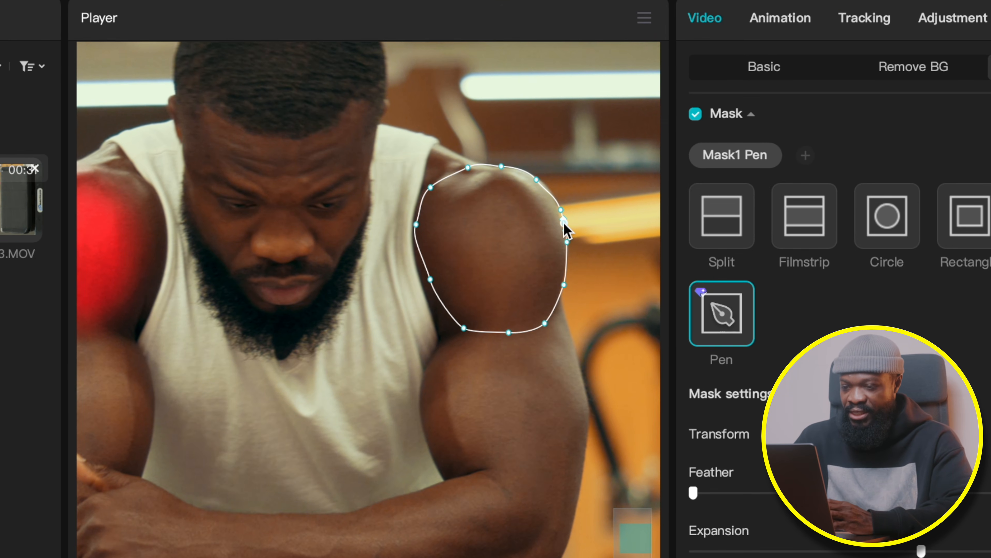
click(537, 180)
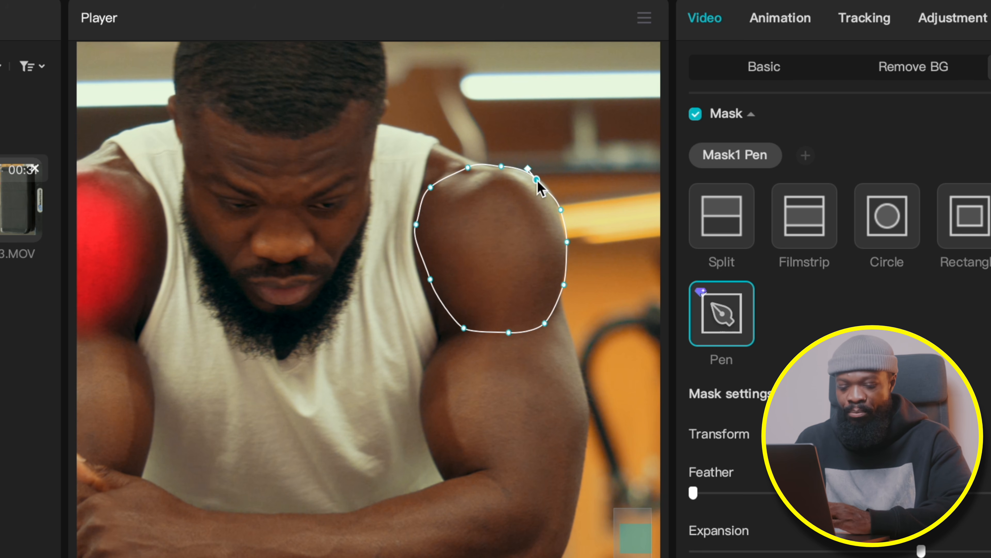
key(Delete)
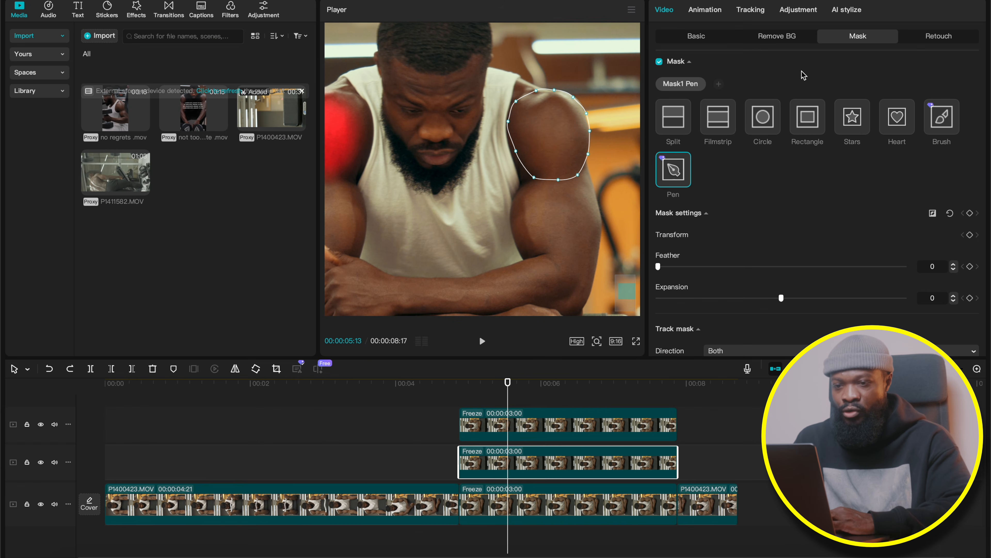
- Colour the masked left shoulder red by flattening the middle clip's green and blue curves to their minimum
scroll(803, 74, down, 1)
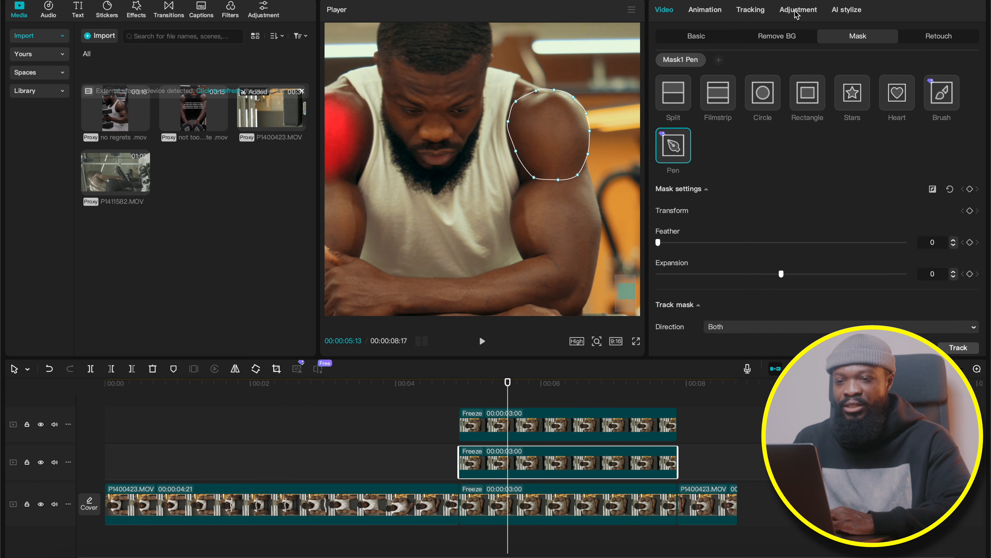
click(799, 11)
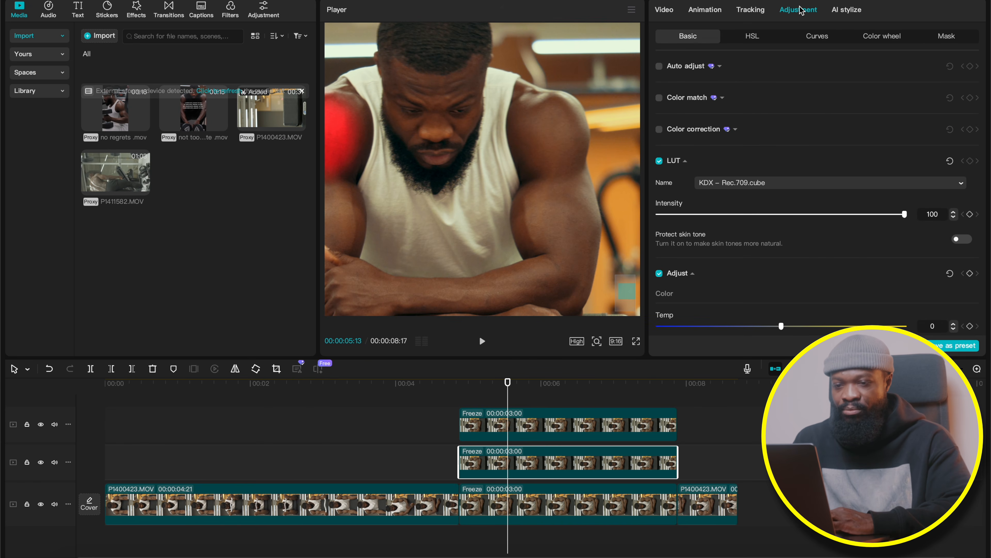
click(810, 39)
scroll(835, 197, down, 6)
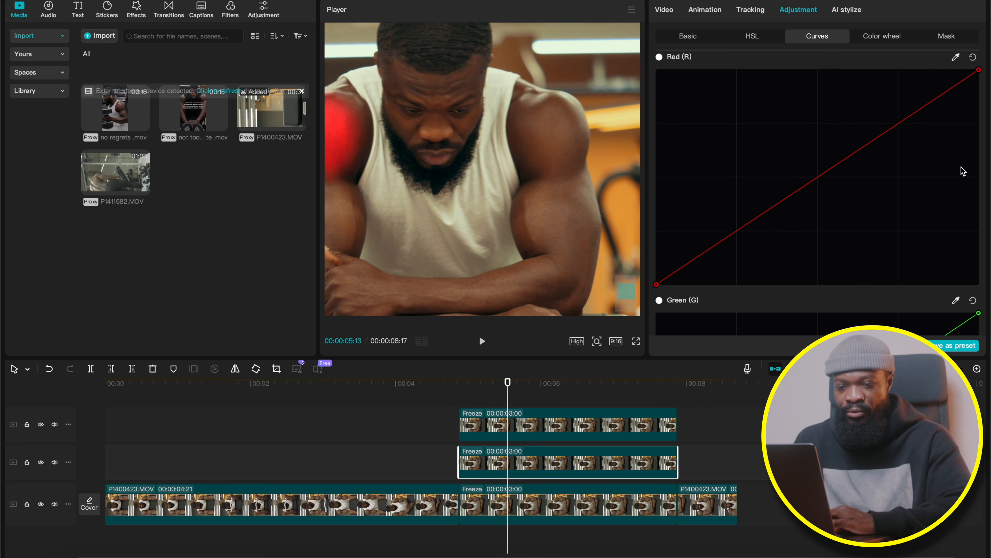
scroll(970, 149, down, 5)
drag(978, 126, 983, 384)
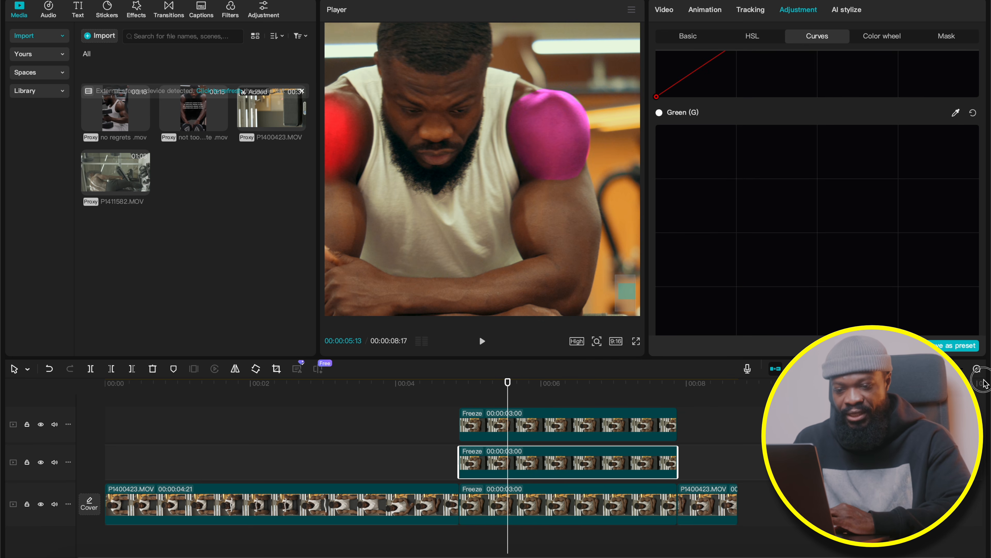
scroll(936, 262, down, 5)
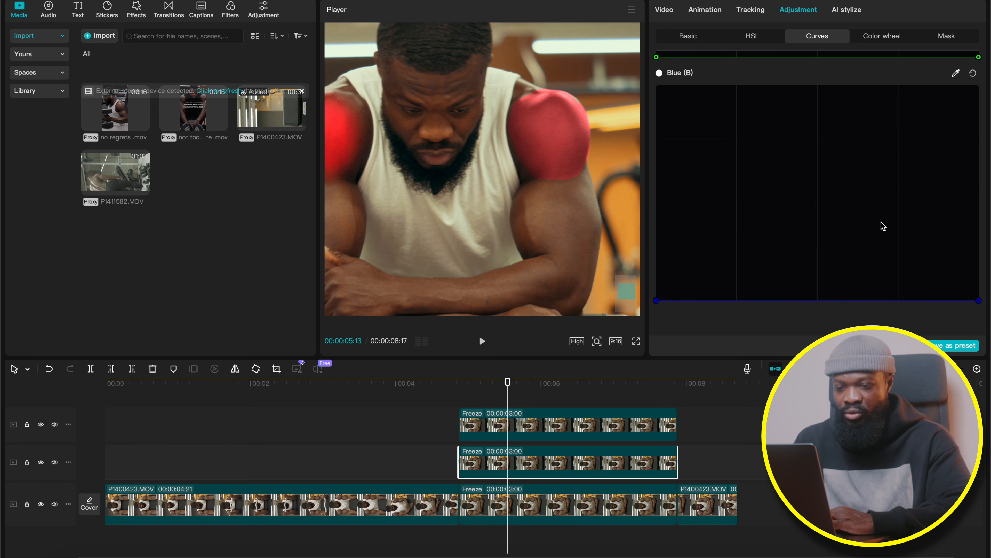
- Raise the middle freeze-frame clip's Saturation to 40 in its basic colour adjustments
click(701, 43)
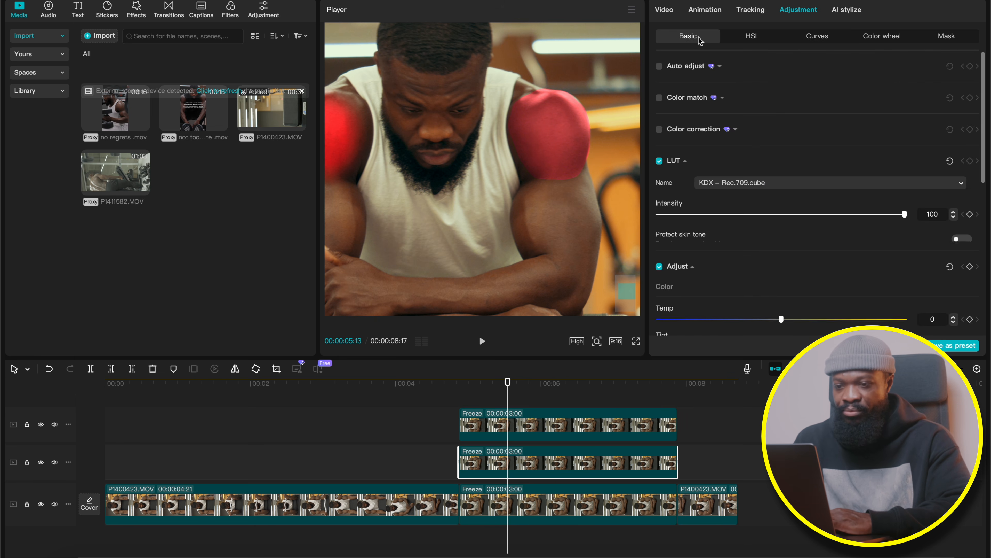
scroll(759, 195, down, 5)
drag(782, 175, 851, 174)
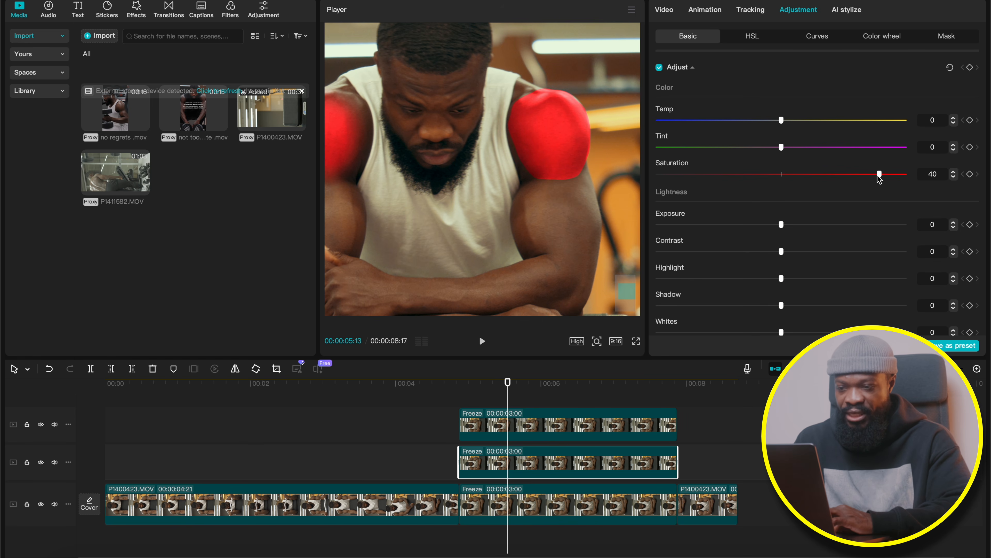
- Soften the left shoulder mask with Feather 66 and Expansion -1, and fit the whole frame in the preview
click(665, 10)
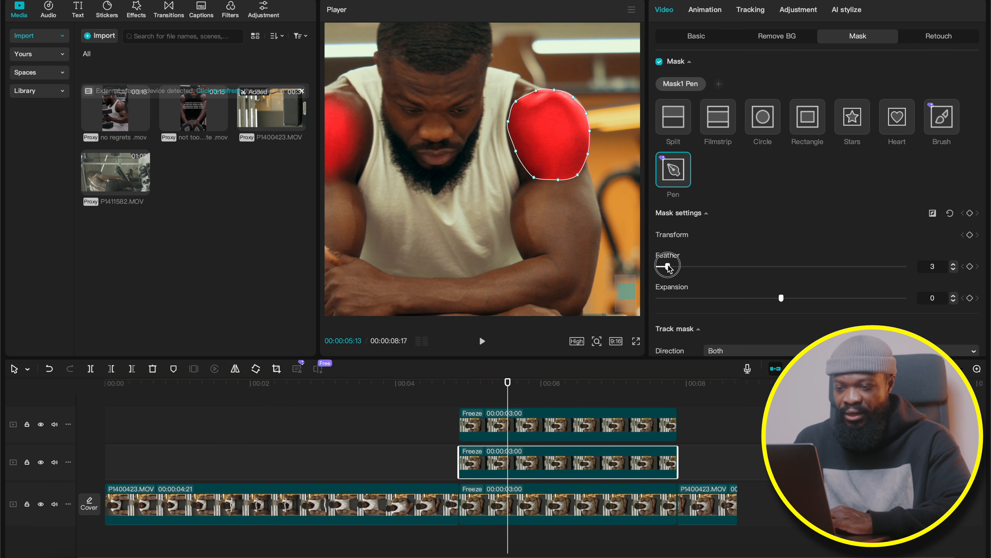
drag(698, 266, 796, 266)
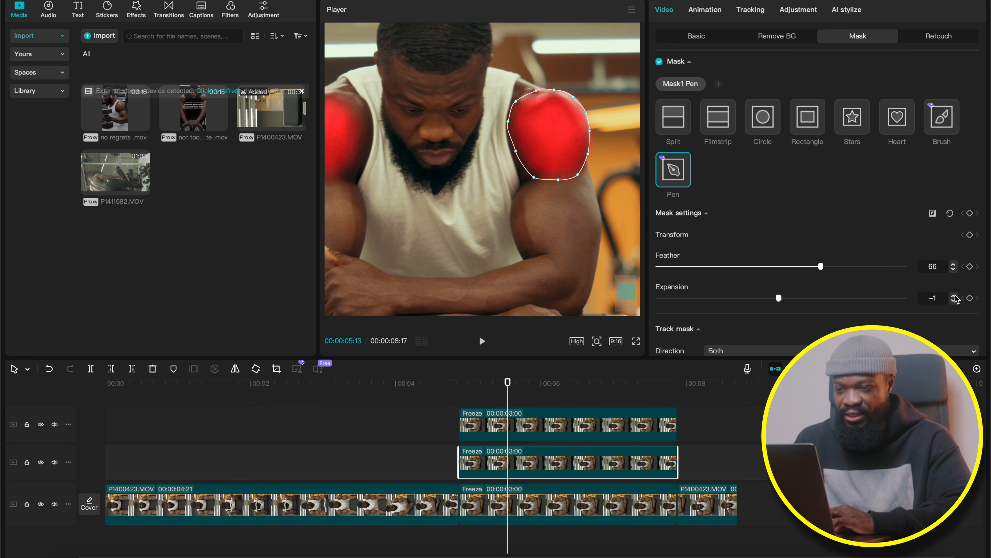
click(597, 342)
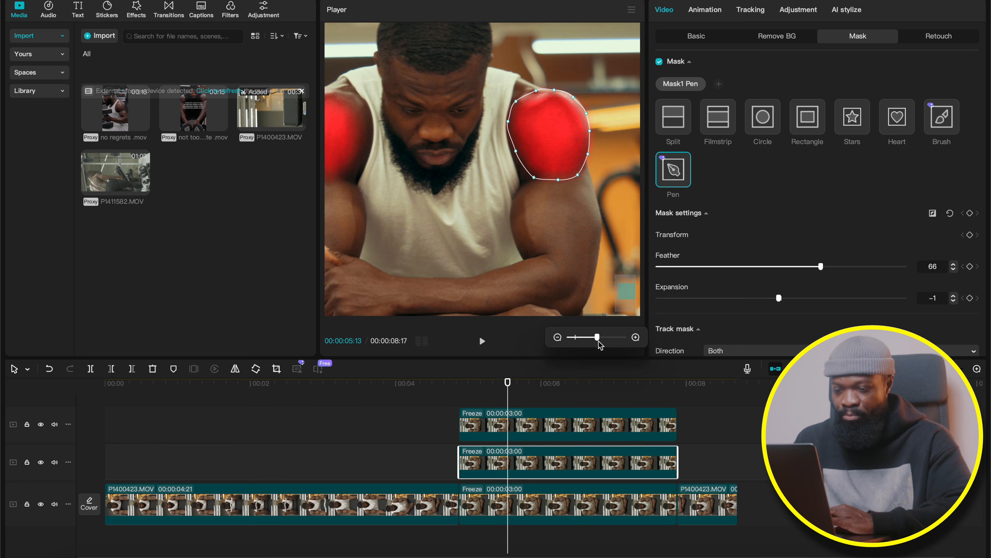
click(575, 337)
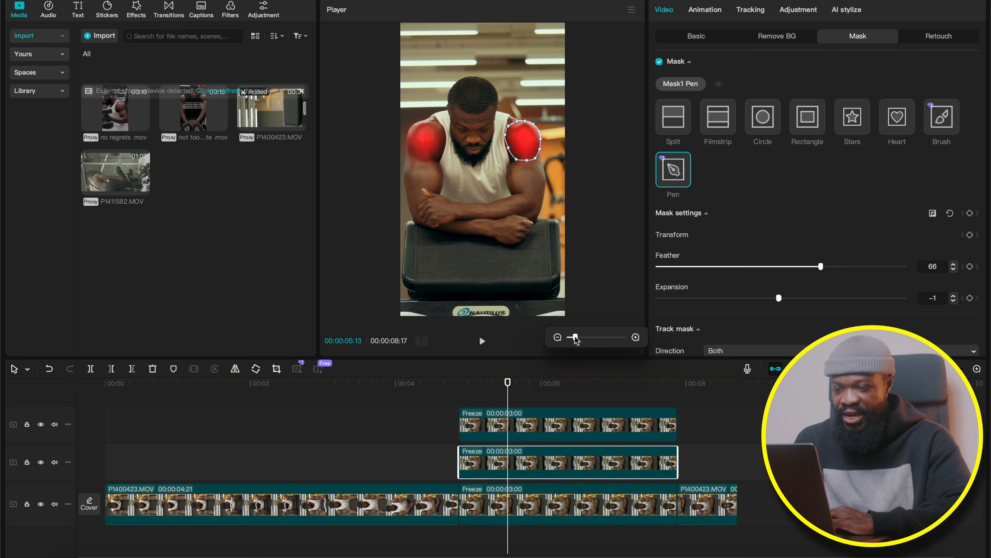
- Apply the Unfold intro animation to the top freeze-frame clip and set its duration to 1.2 s
click(493, 390)
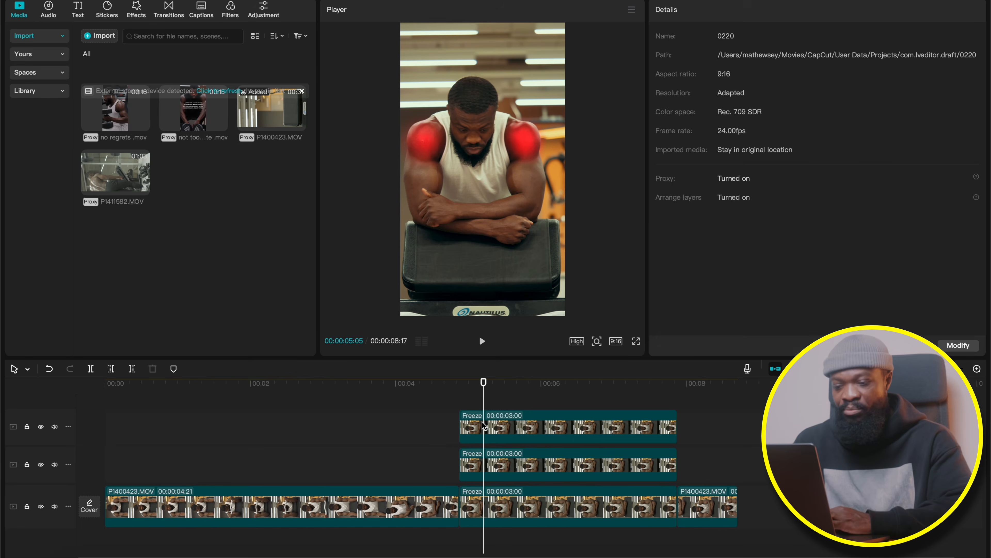
click(484, 421)
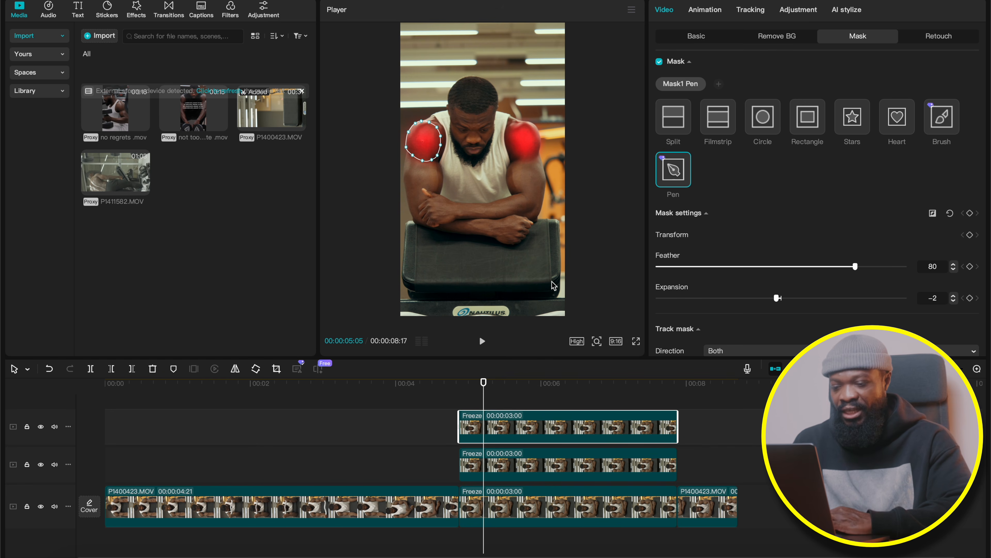
click(704, 11)
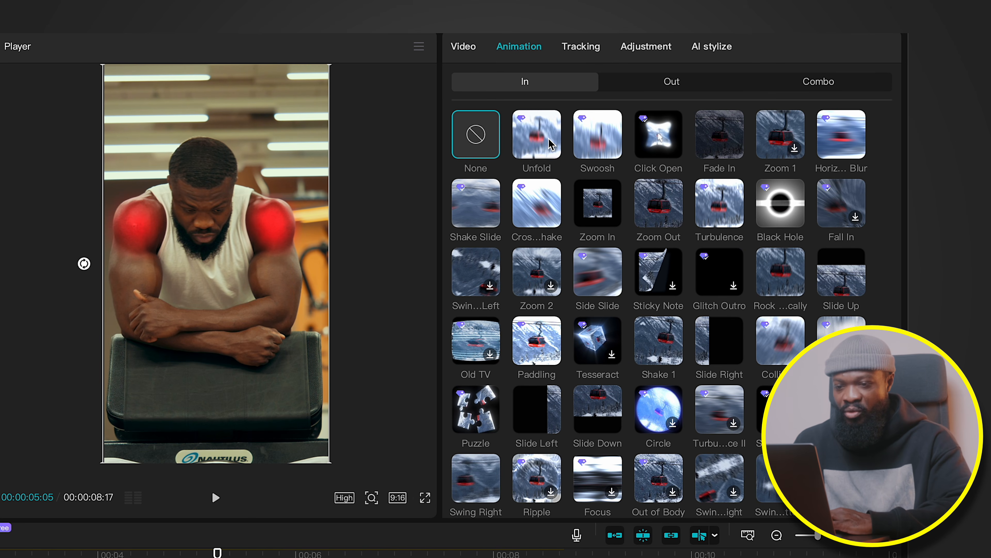
click(545, 145)
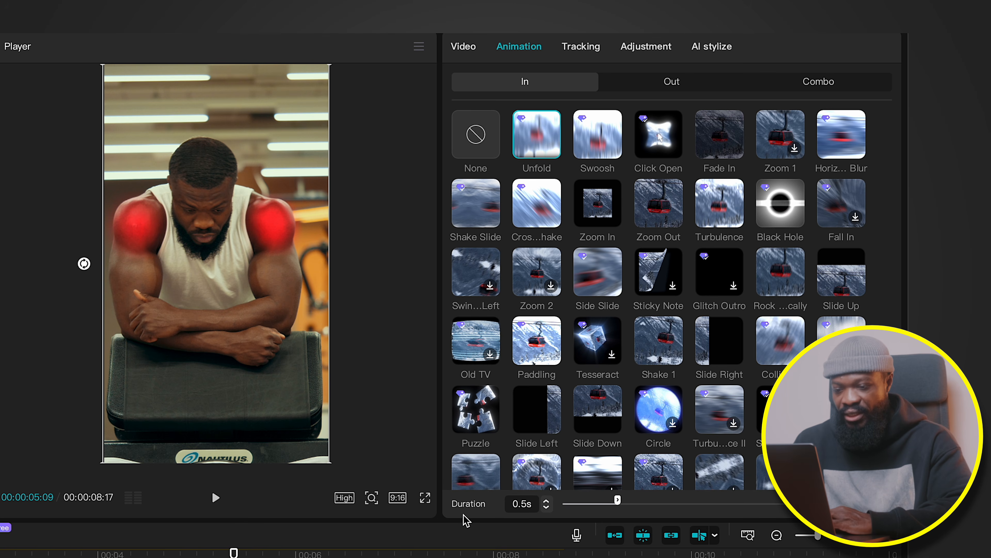
click(549, 500)
click(548, 500)
click(548, 501)
click(548, 501)
click(548, 500)
click(548, 500)
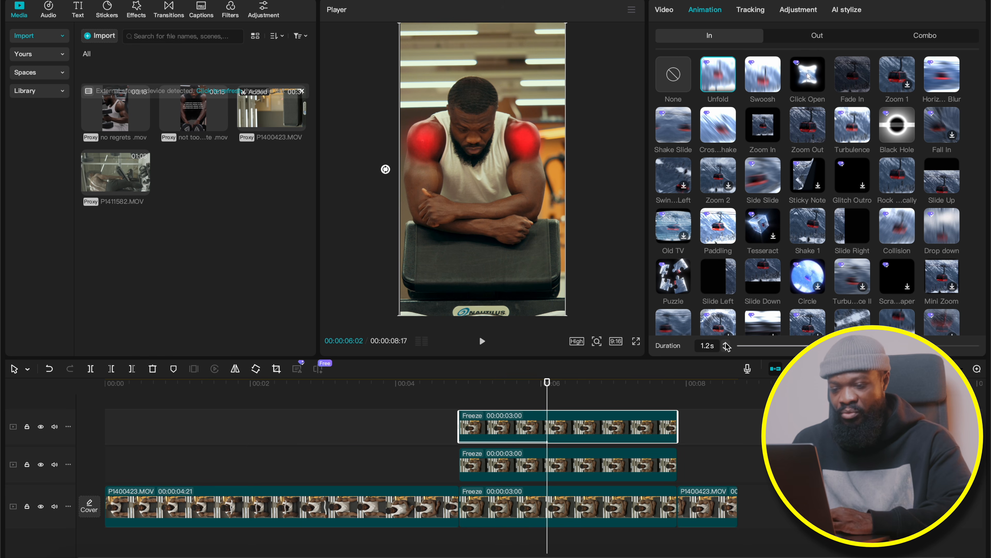
- Apply the Unfold intro animation to the middle freeze-frame clip, match the top clip's animation duration, and preview the result
click(527, 464)
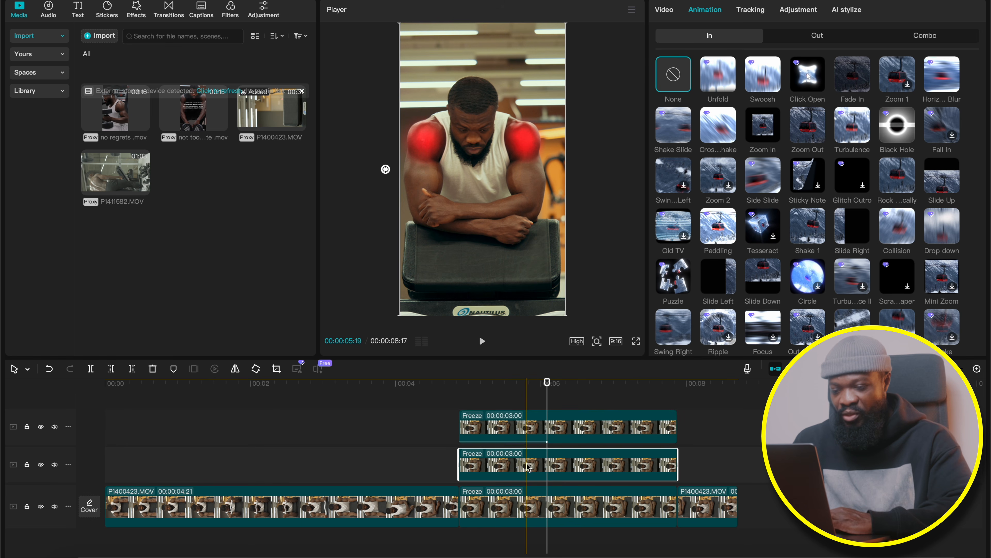
click(715, 81)
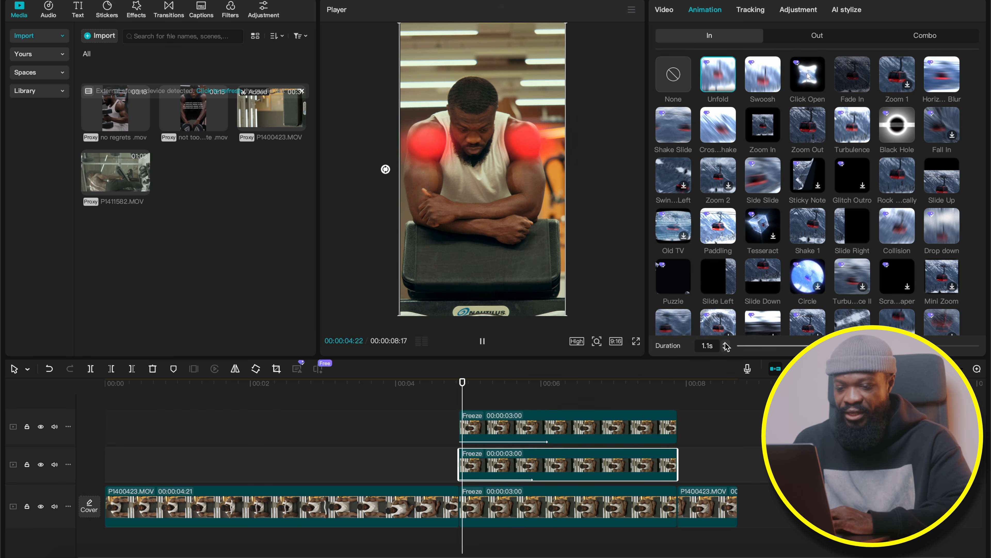
click(462, 400)
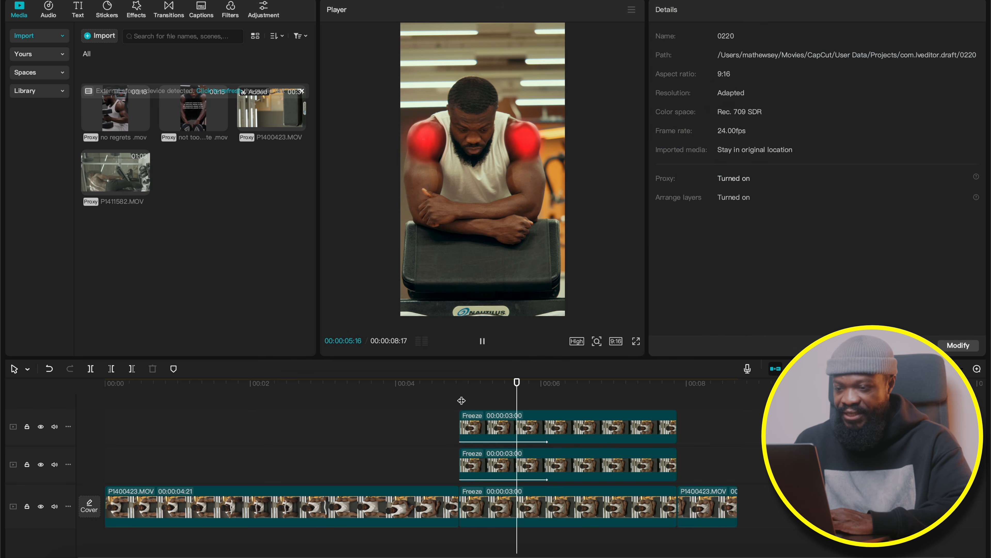
- Try the Hard light blend mode on the top masked freeze-frame clip and return it to Default
click(526, 434)
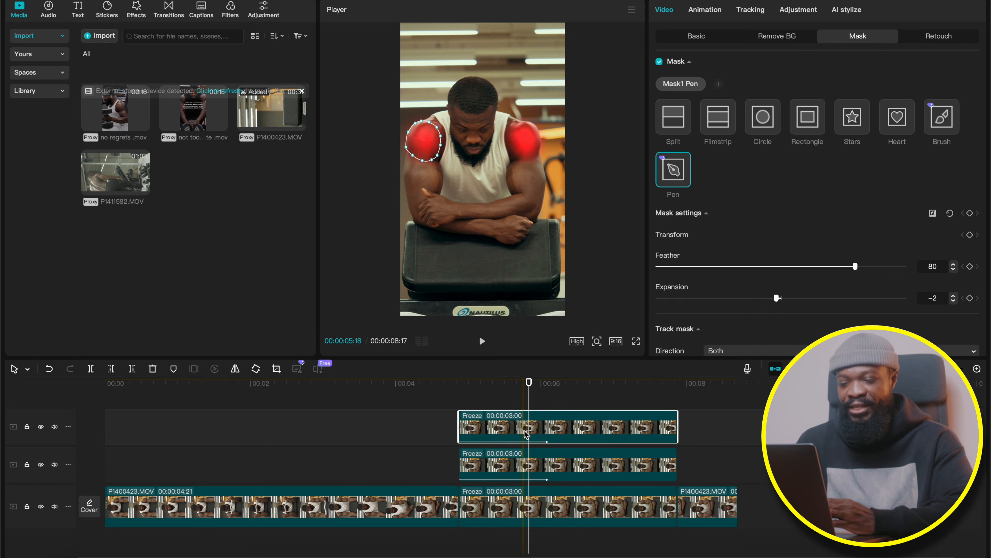
scroll(713, 244, down, 1)
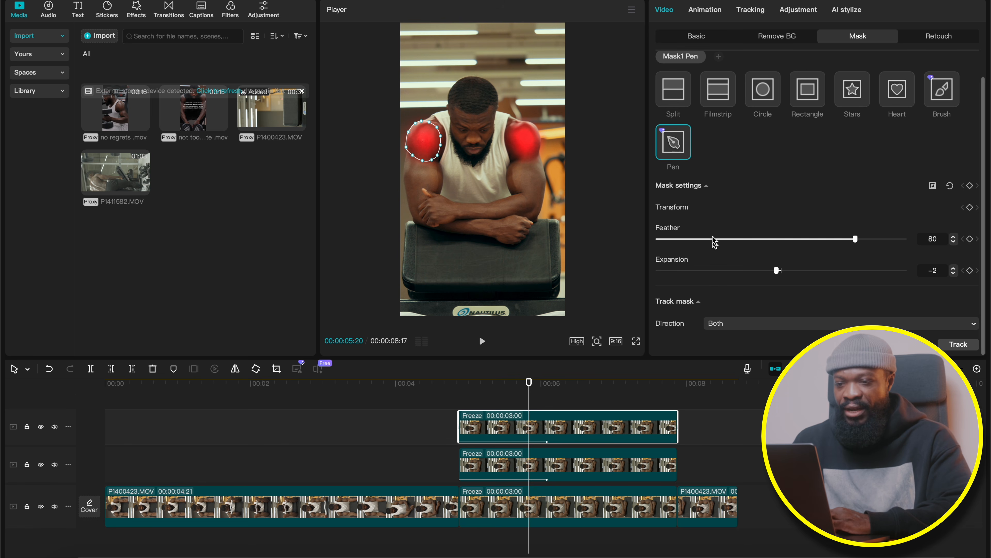
click(697, 35)
scroll(728, 175, down, 8)
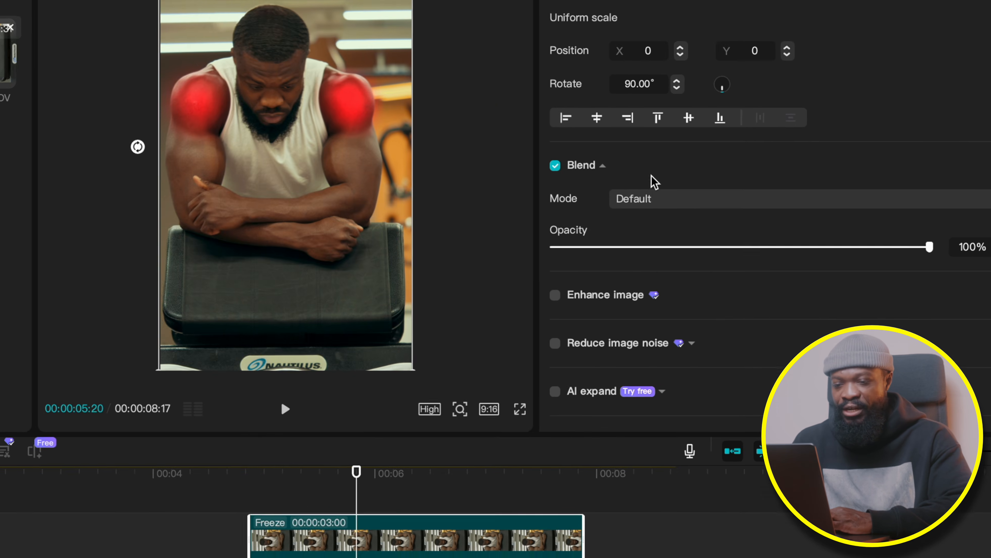
click(716, 205)
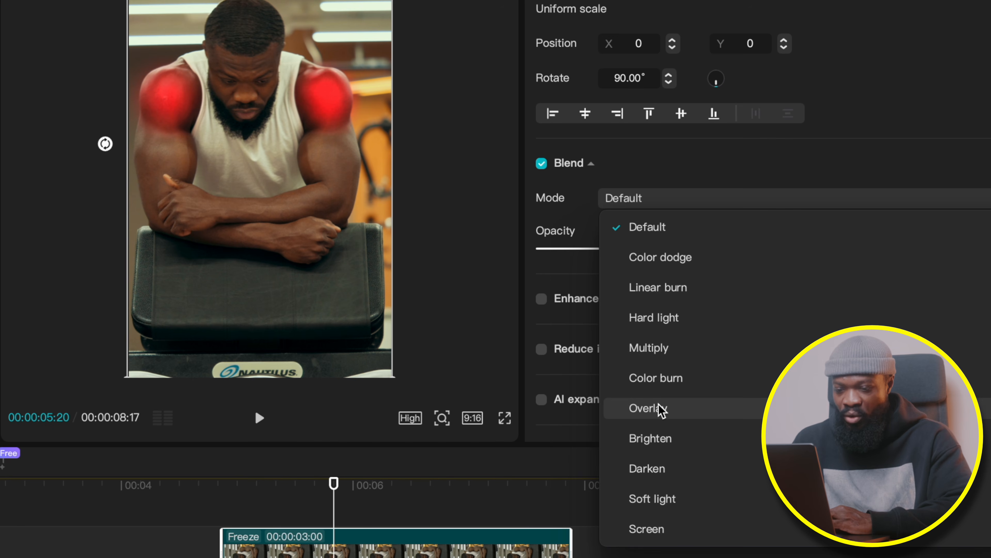
click(664, 321)
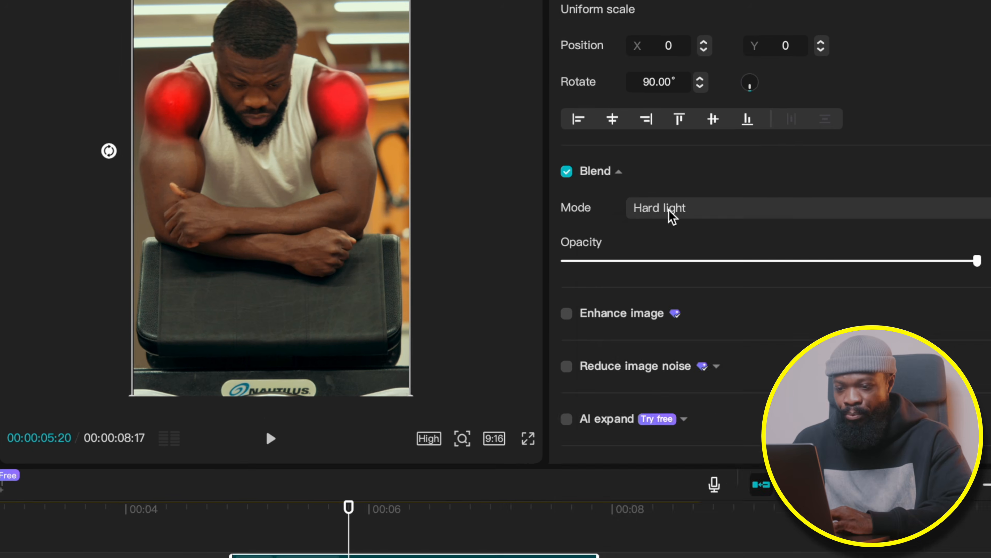
click(668, 209)
click(652, 228)
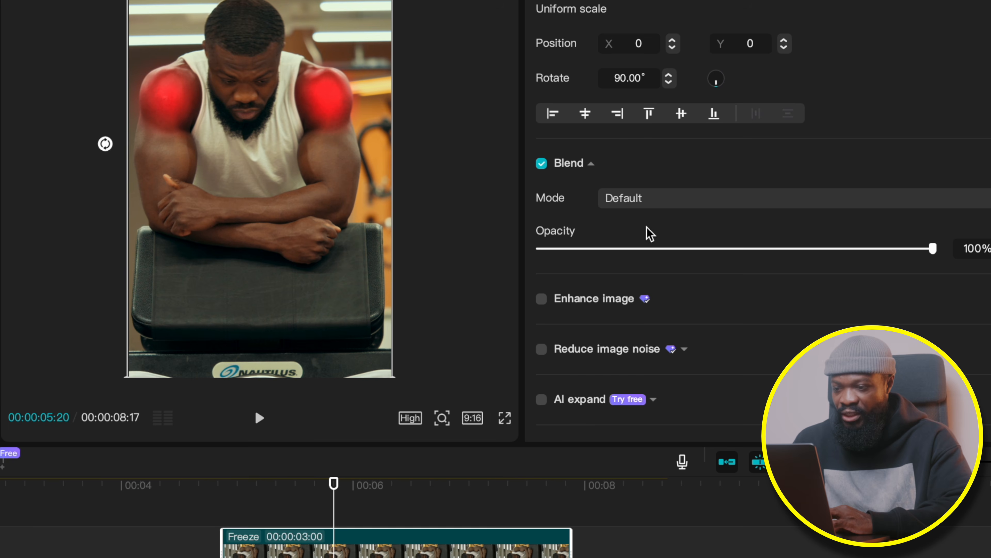
- Try the Color dodge blend mode on the top masked clip and set it back to Default
click(651, 196)
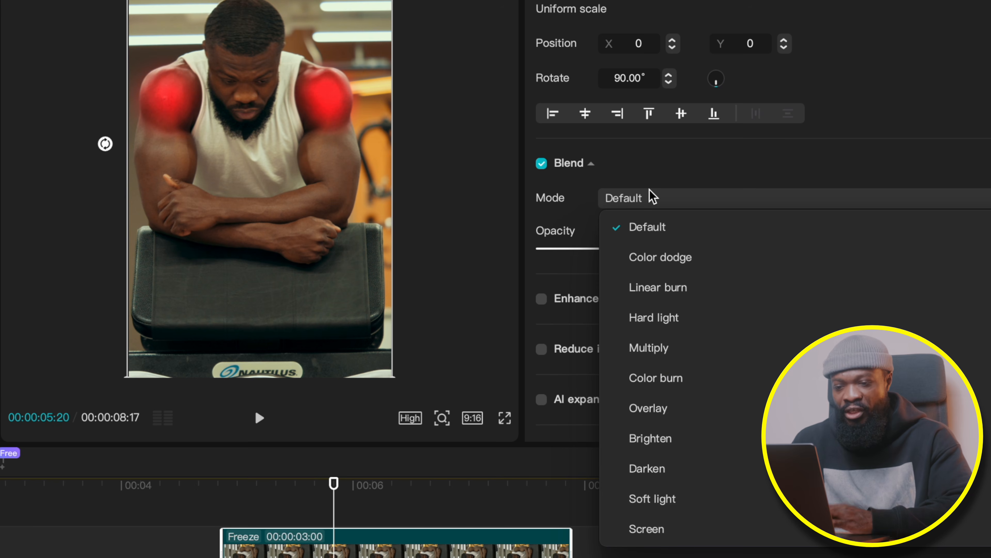
click(659, 256)
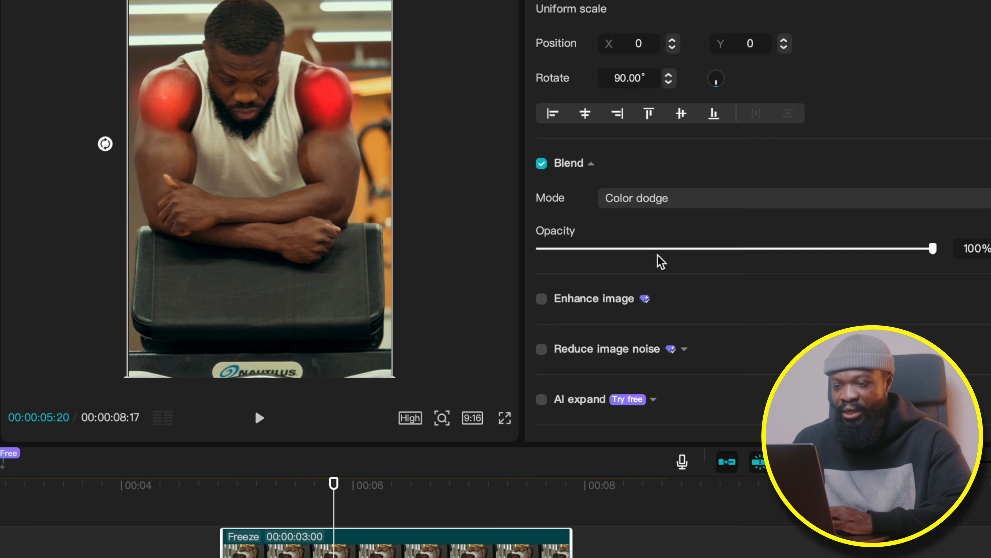
click(668, 200)
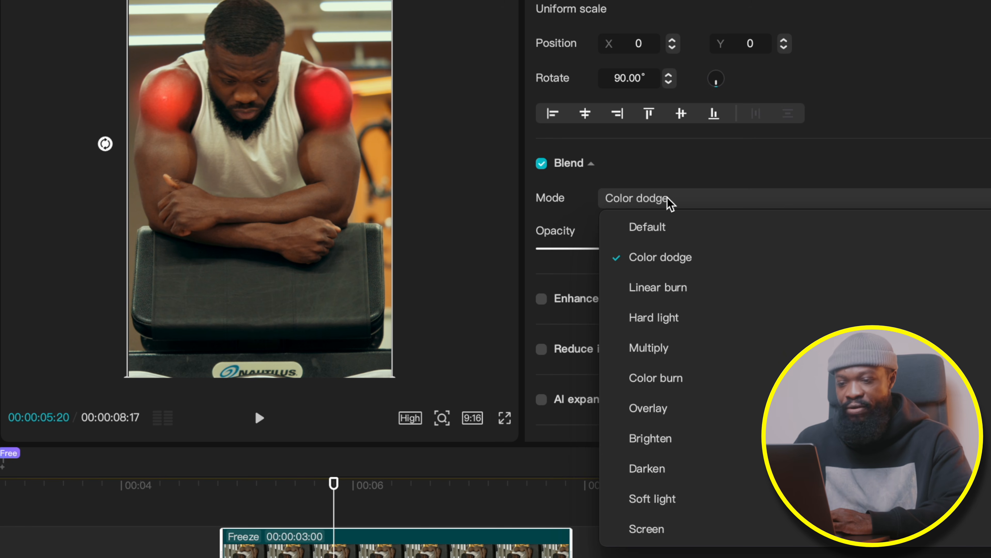
click(660, 230)
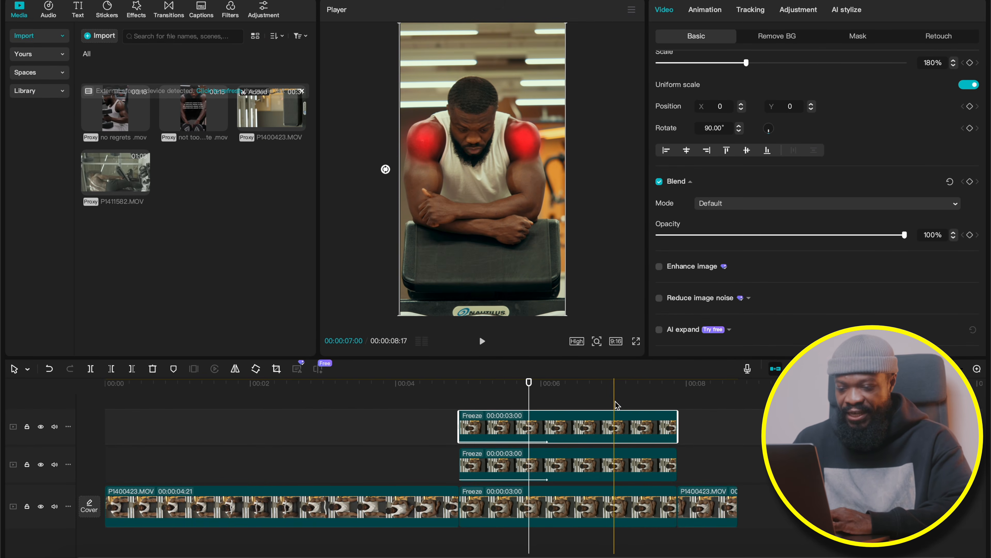
- Trim the ends of all three stacked freeze-frame clips to a duration of 00:00:02:09
click(604, 405)
click(604, 421)
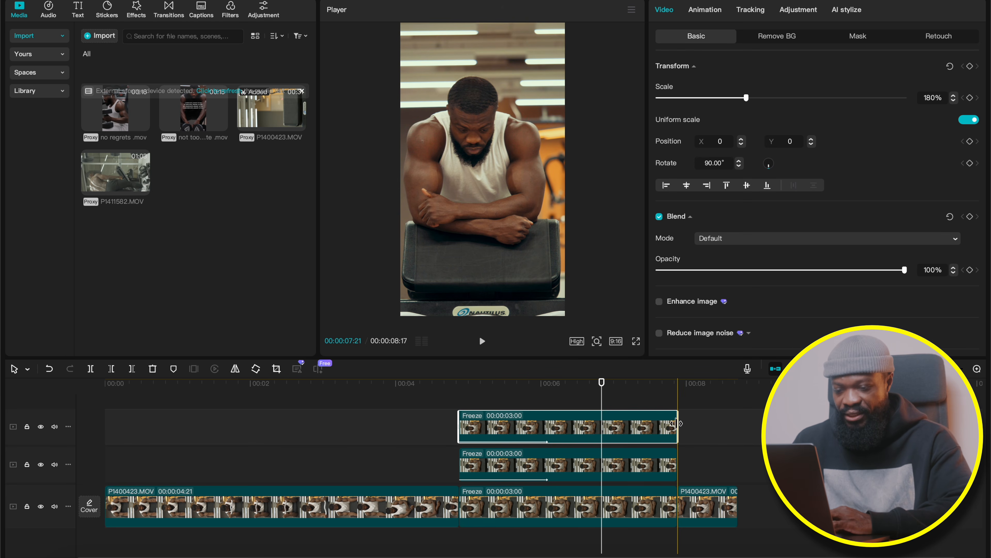
drag(666, 428, 633, 427)
drag(673, 459, 631, 458)
click(671, 493)
drag(672, 493, 632, 494)
- Apply the Fade Out exit animation to the top freeze-frame clip and lengthen its duration to 0.8 s
click(606, 422)
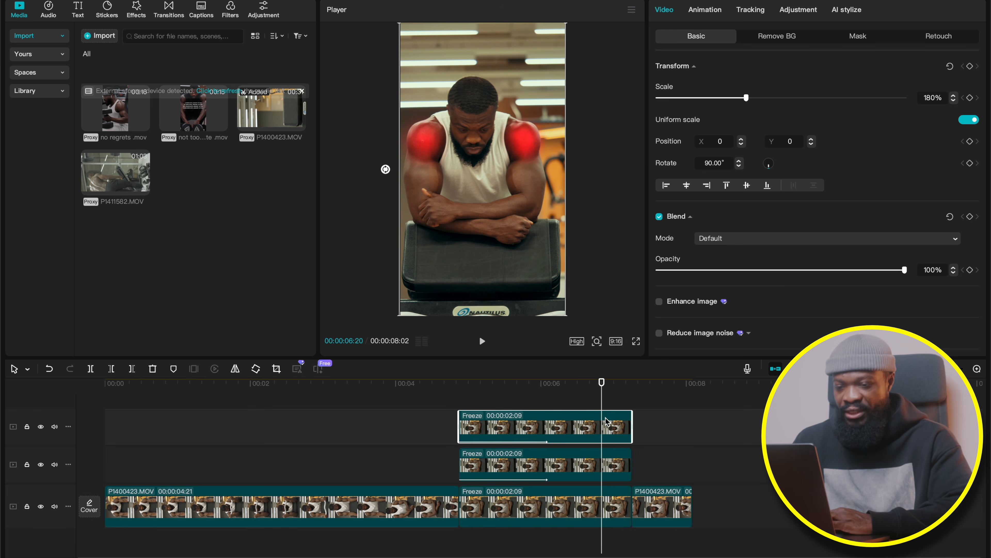
click(706, 11)
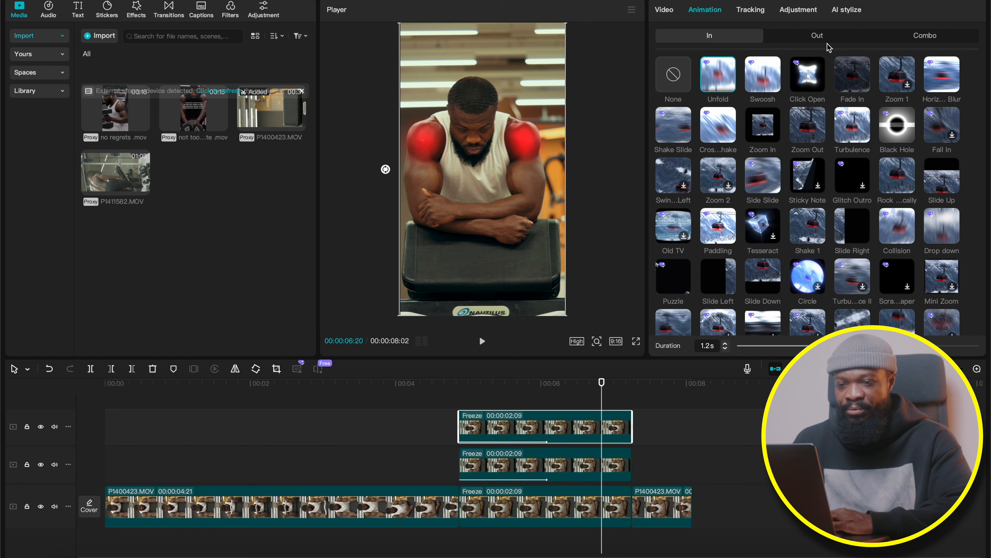
click(818, 36)
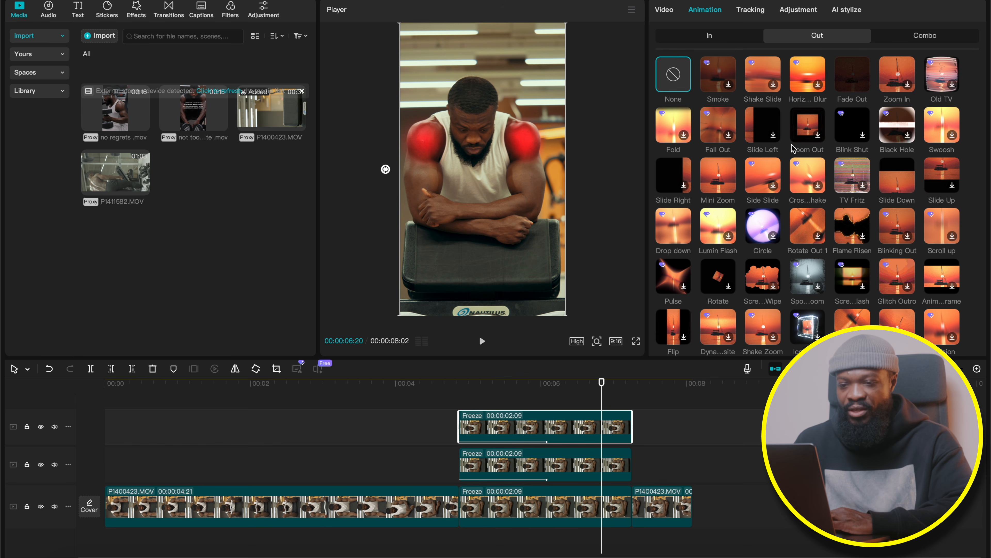
click(843, 89)
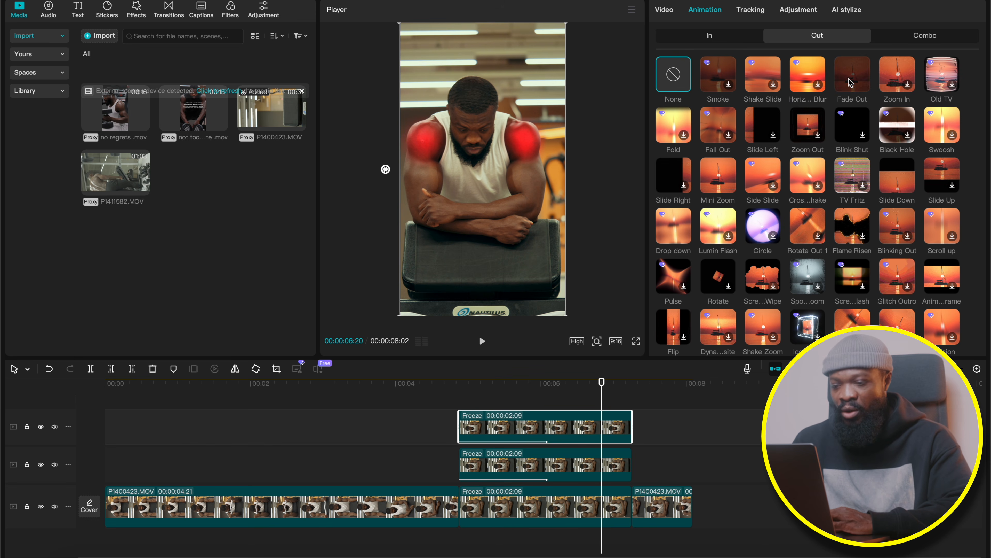
click(975, 346)
- Apply the Fade Out exit animation to the middle freeze-frame clip with a duration of 0.8 s
click(608, 467)
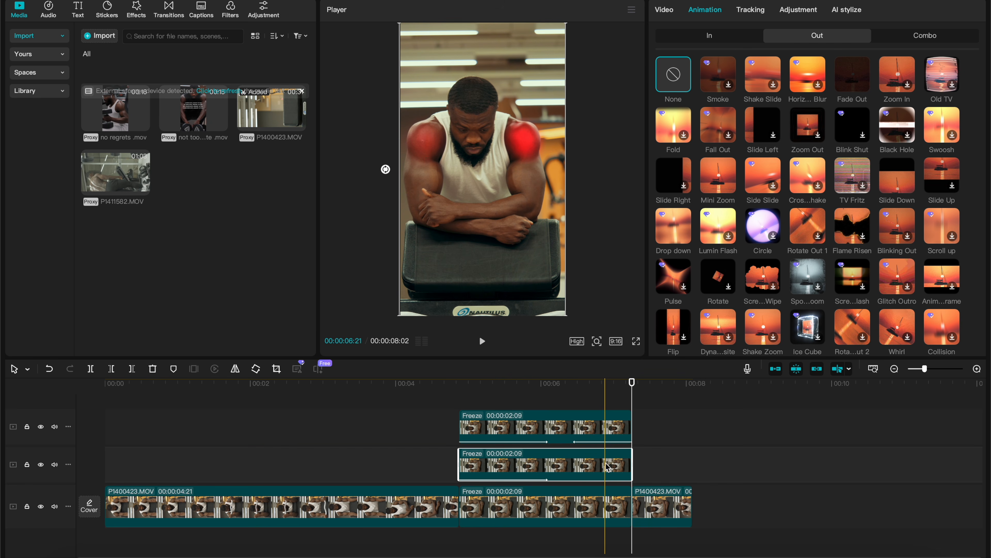
click(852, 74)
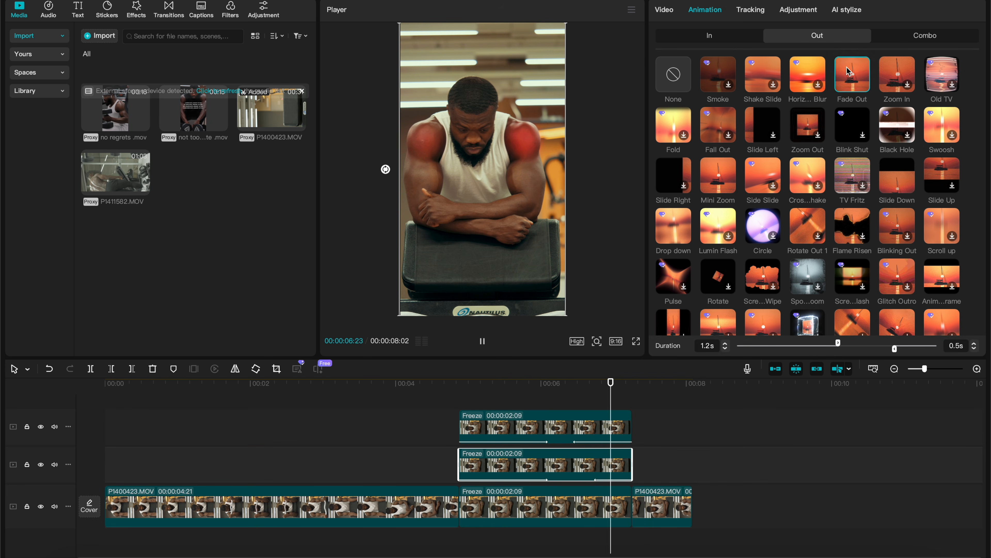
double_click(975, 346)
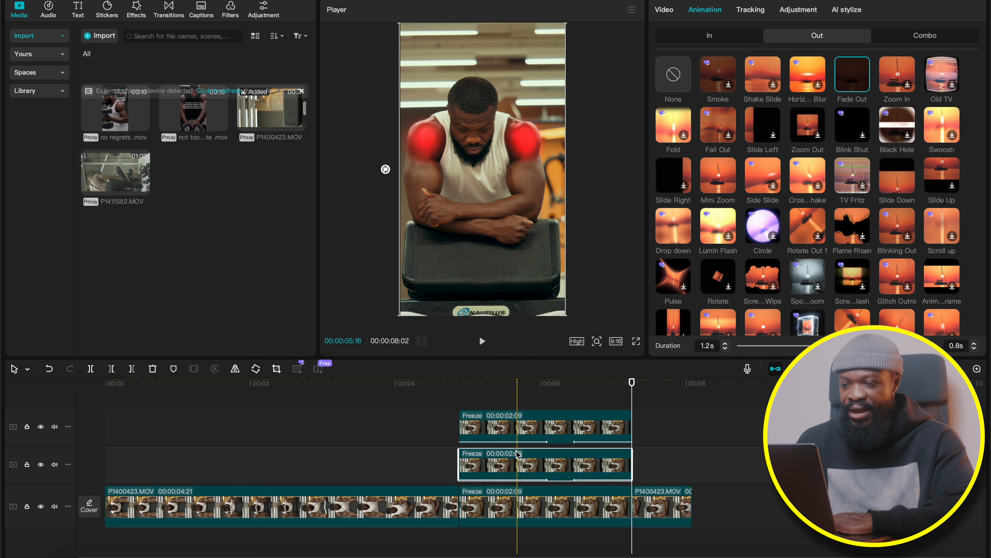
- Combine the three stacked freeze-frame clips into a compound clip and add a transform keyframe at its start
drag(487, 405, 526, 512)
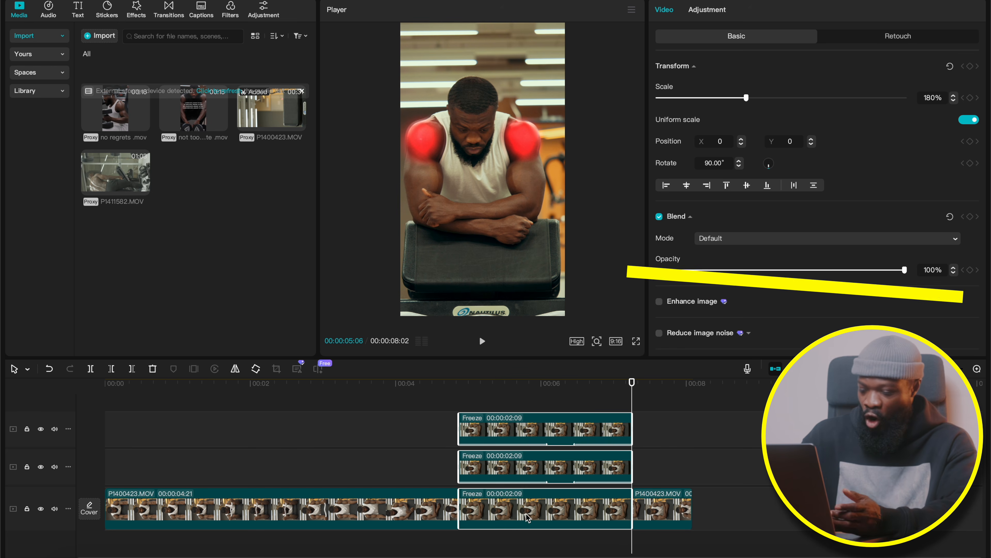
key(alt+g)
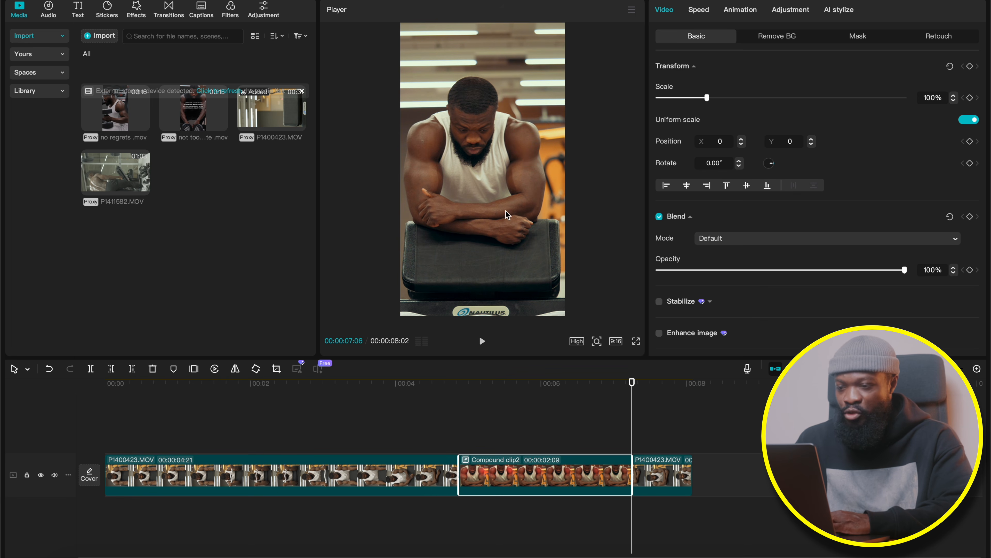
click(462, 418)
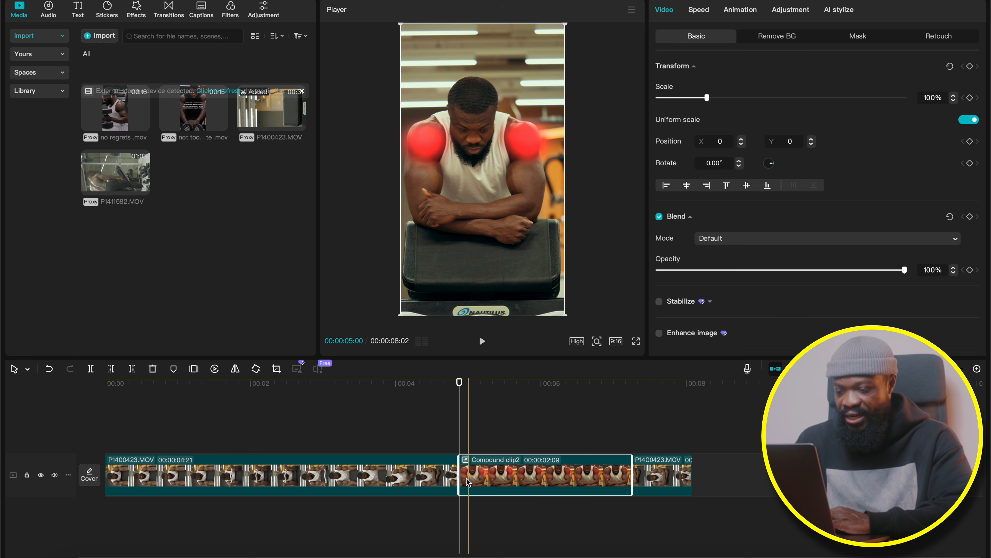
click(971, 67)
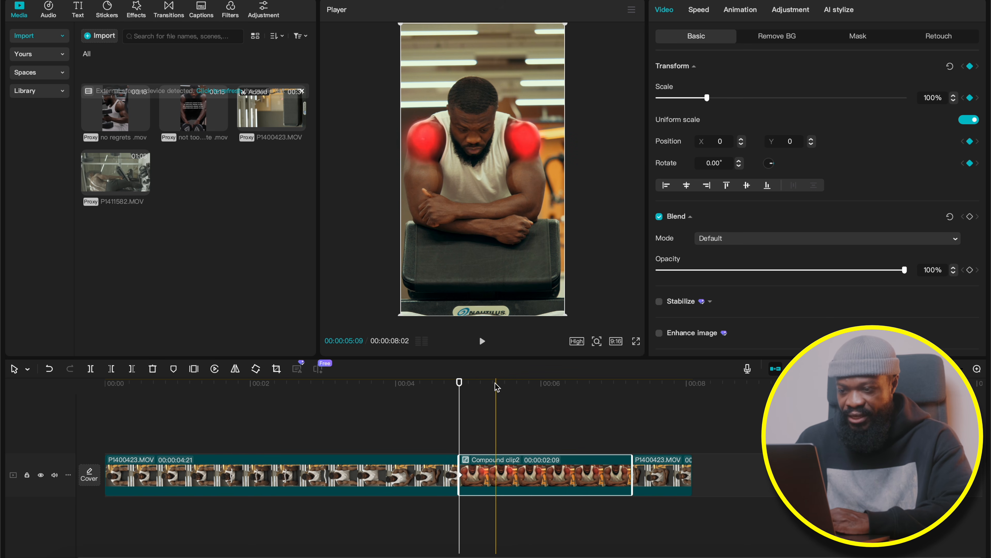
- At 00:00:05:12, scale the compound clip to 127%, shift it to X position 56, and preview the zoom-in
drag(490, 390, 504, 387)
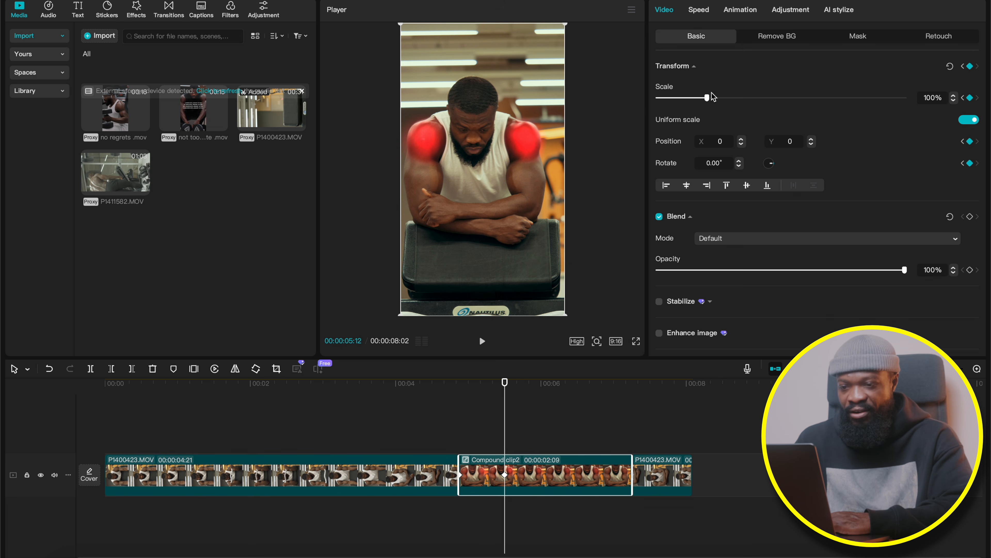
drag(708, 98, 722, 98)
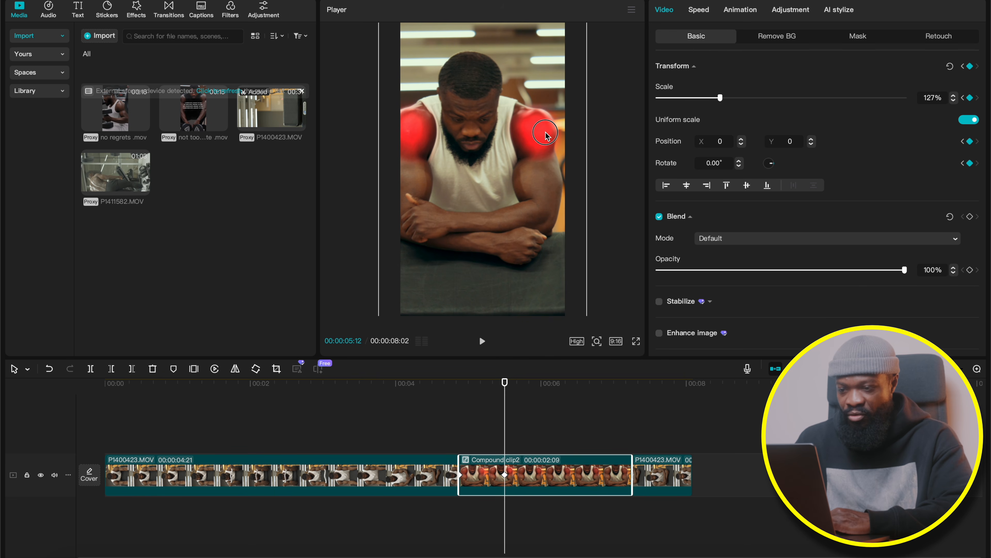
drag(545, 133, 548, 135)
key(space)
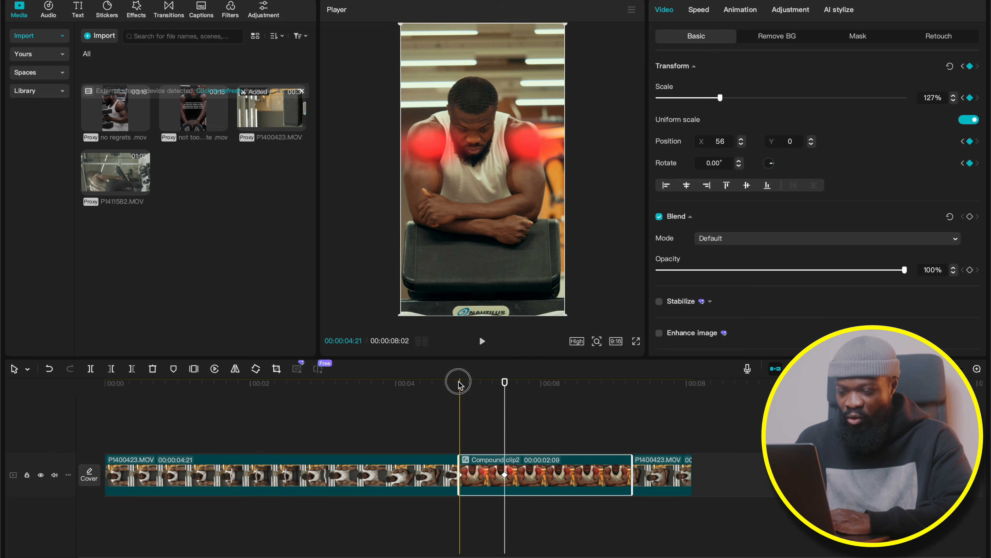
key(space)
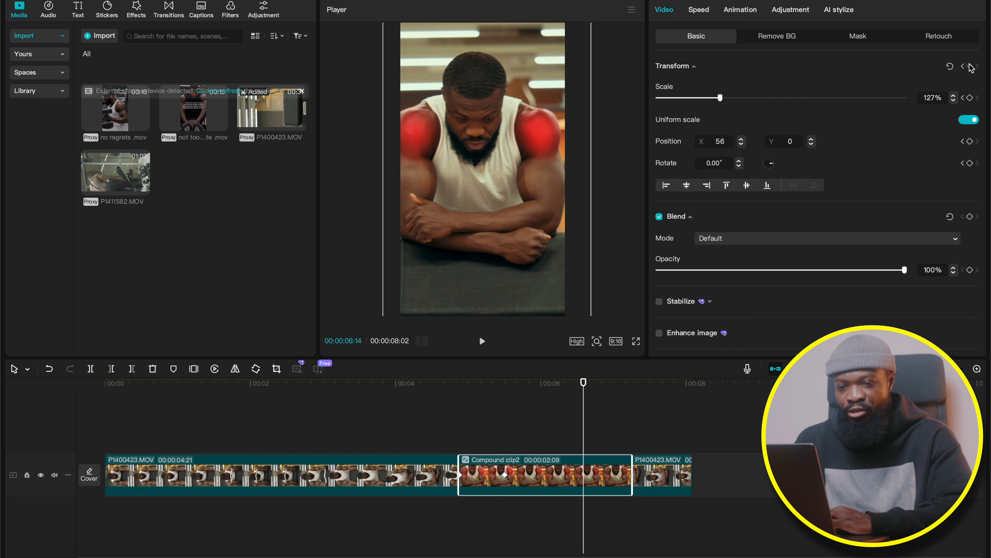
- Add a transform keyframe at 00:00:06:14, and at 00:00:07:05 reset the compound clip's scale to 100% and X position to 0
click(629, 385)
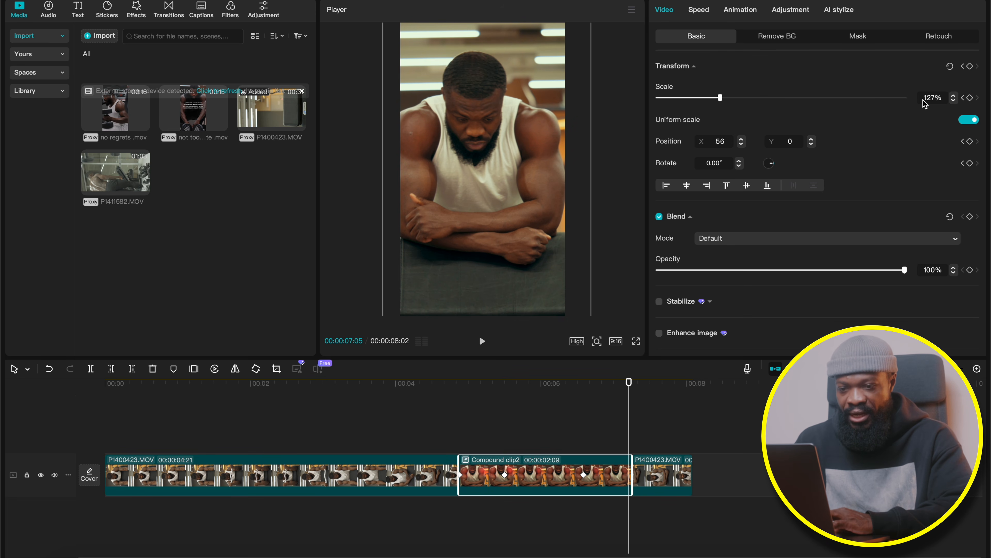
double_click(936, 98)
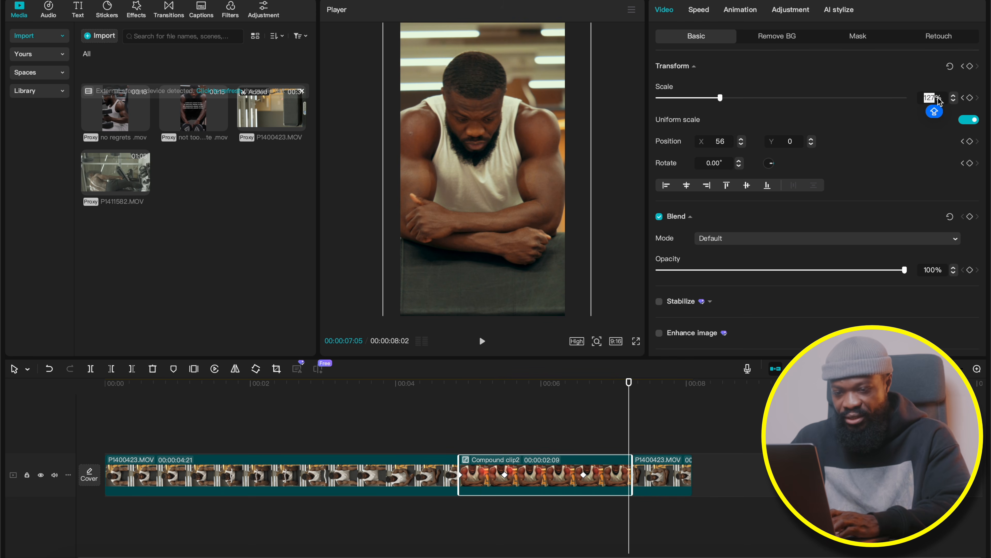
text(100)
key(Return)
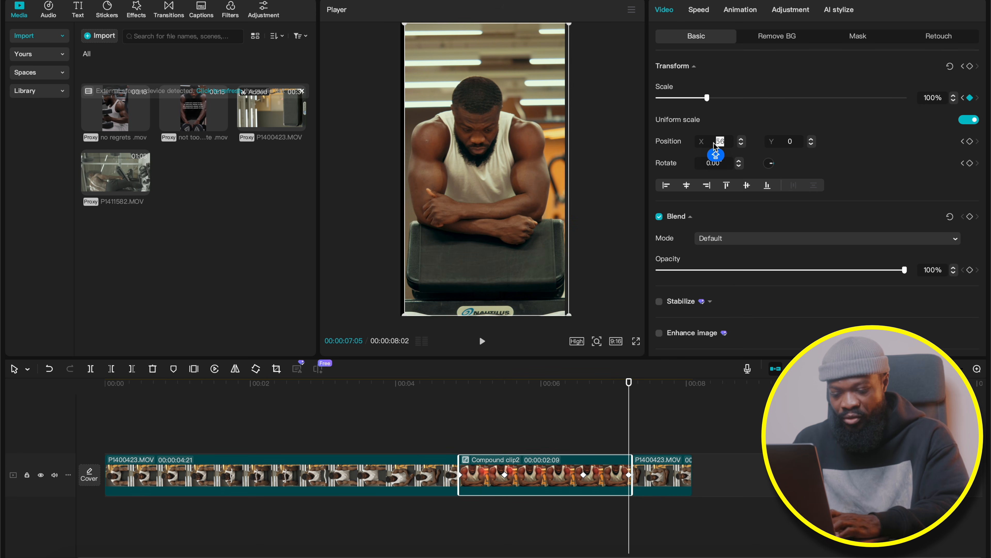
key(Return)
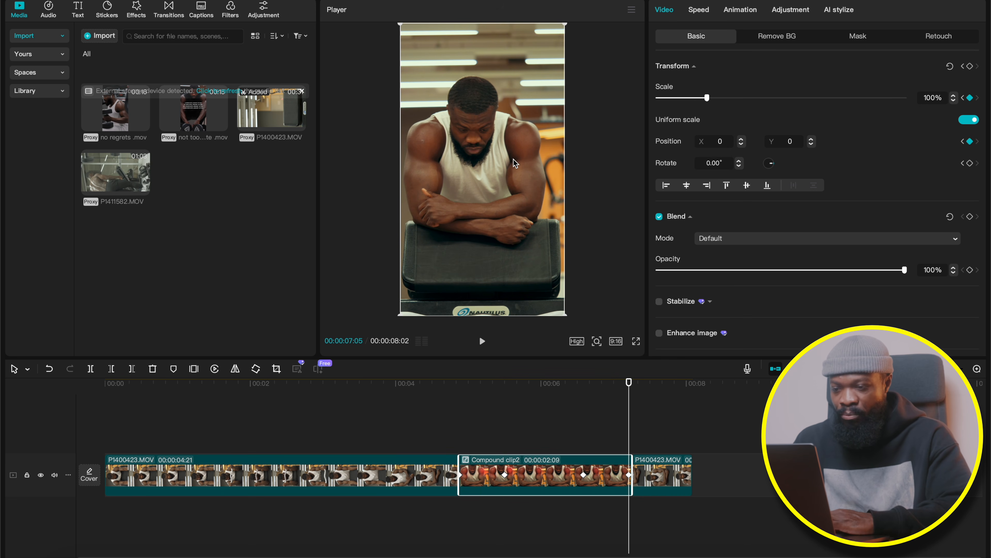
click(386, 428)
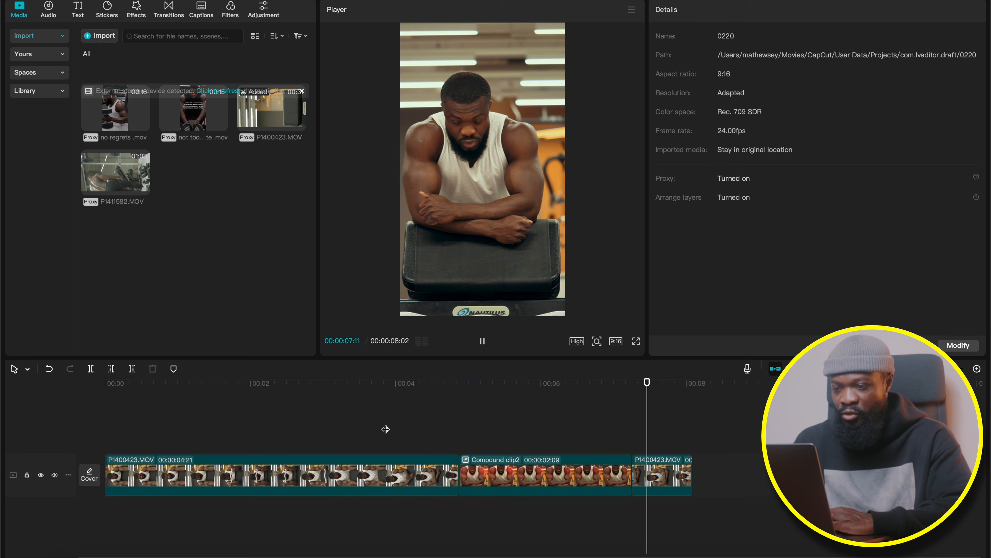
- Show the compound clip's keyframe animation graph and apply the Quad Ease preset curve to the second scale keyframe
click(517, 463)
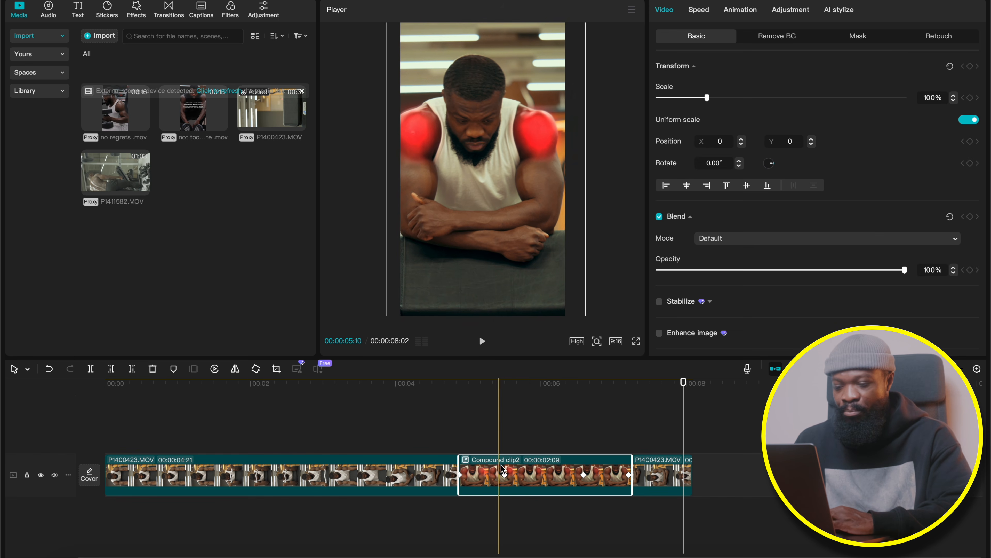
key(alt+k)
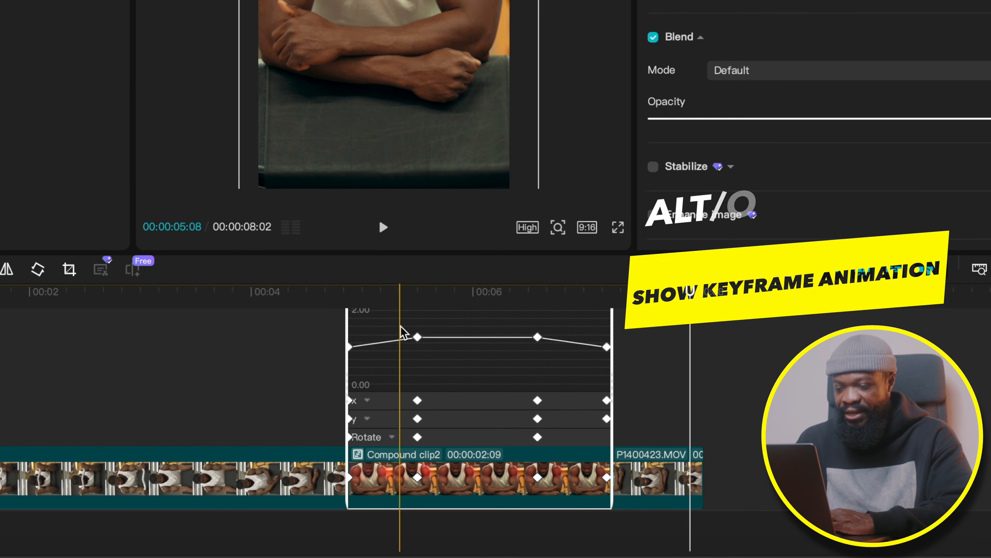
scroll(382, 332, up, 2)
click(406, 367)
click(498, 324)
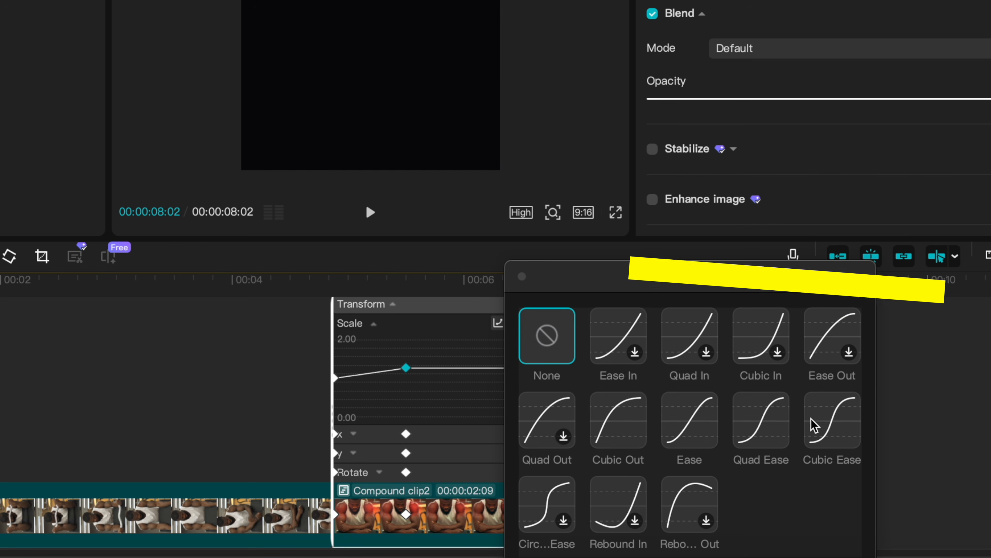
click(764, 430)
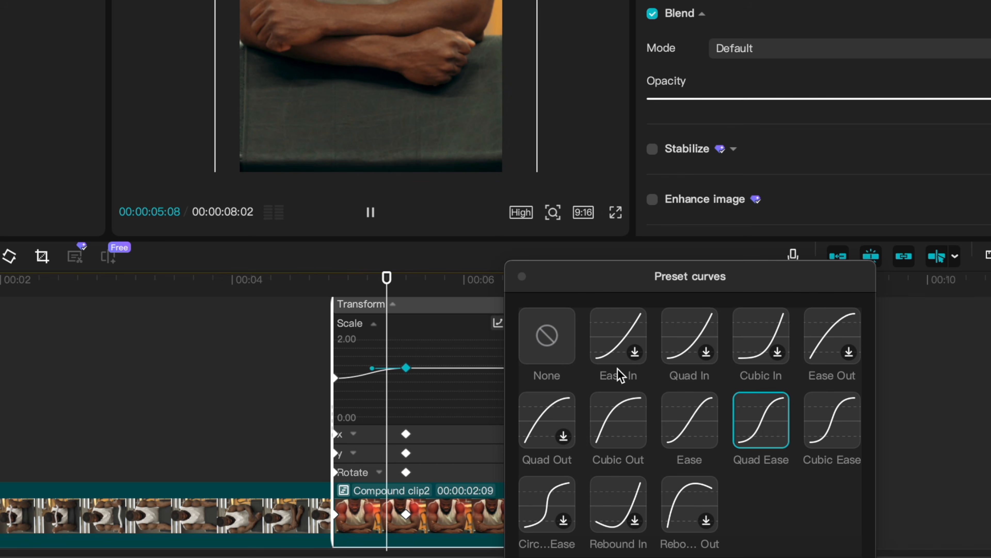
- Apply the Quad Ease preset curve to the third scale keyframe and preview the sequence from 00:00:04:01
click(532, 367)
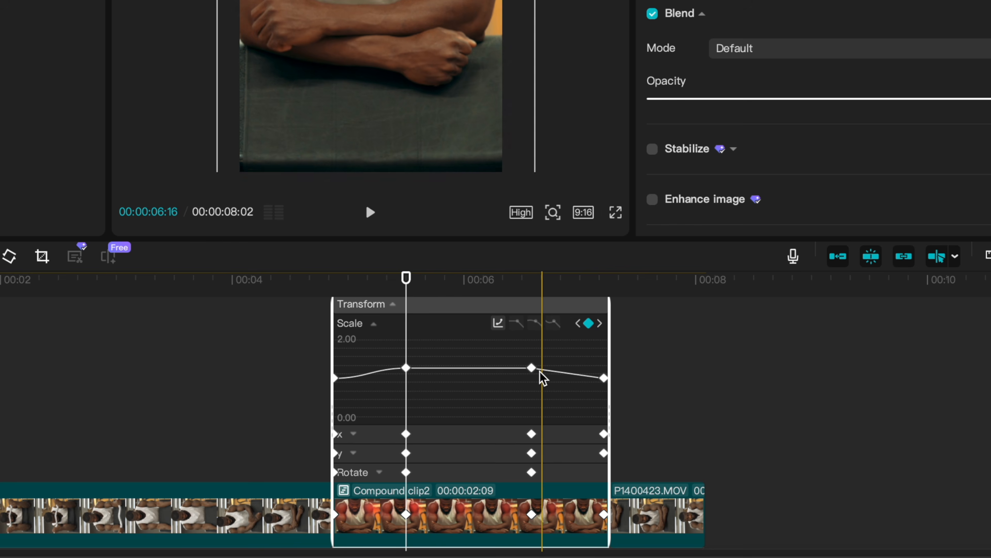
click(498, 324)
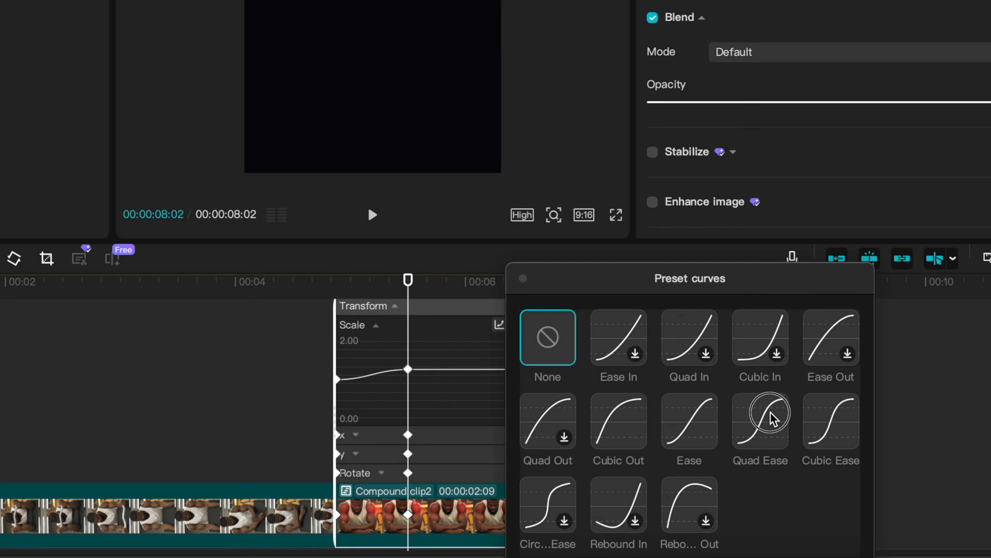
click(763, 423)
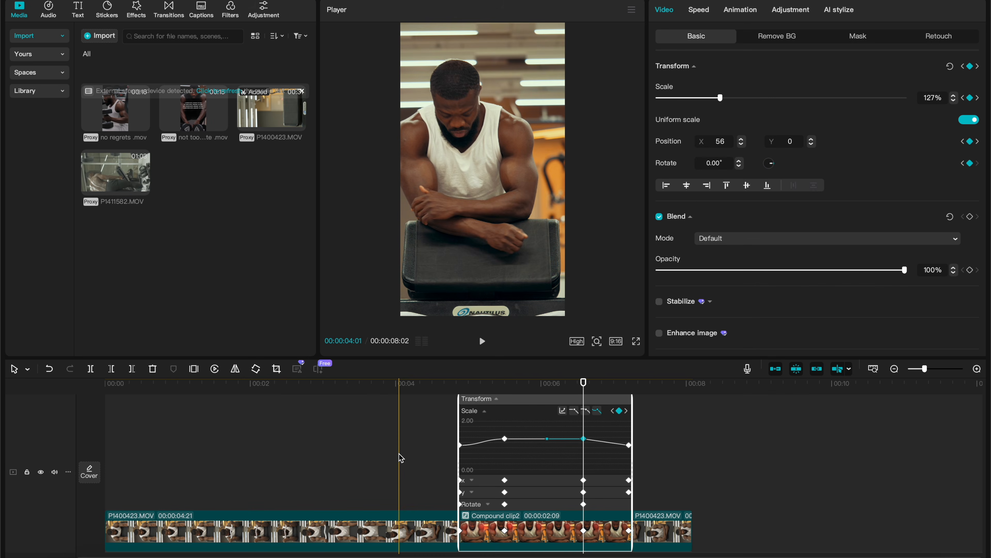
click(399, 458)
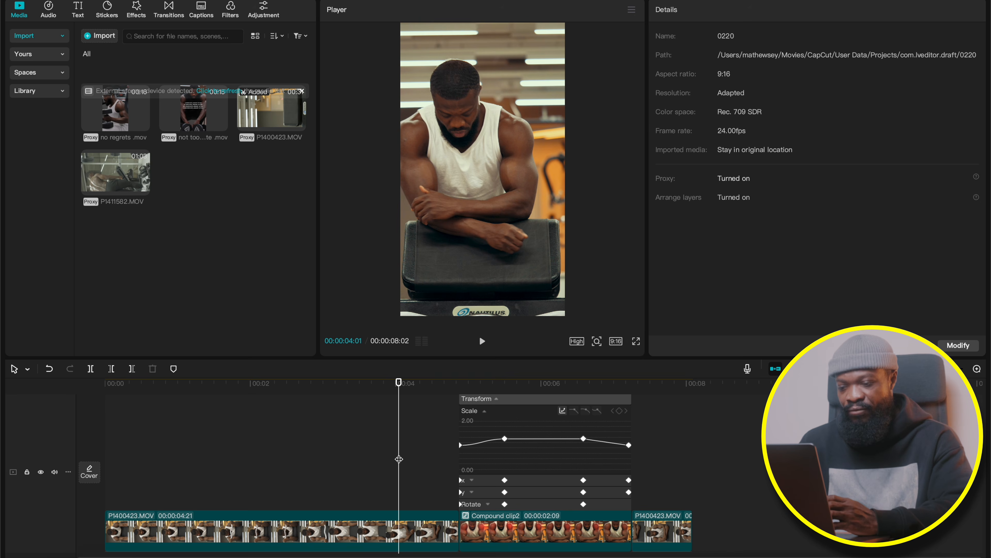
key(space)
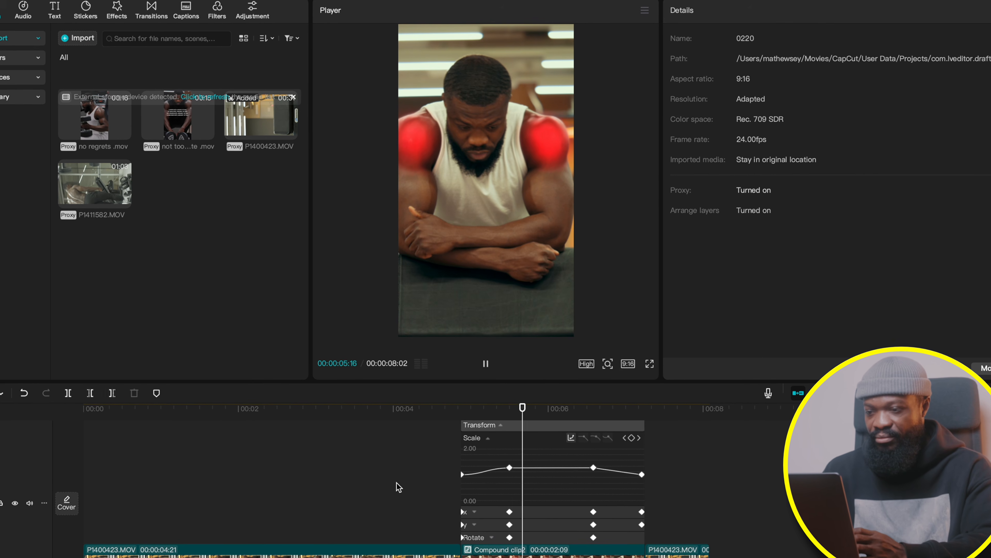